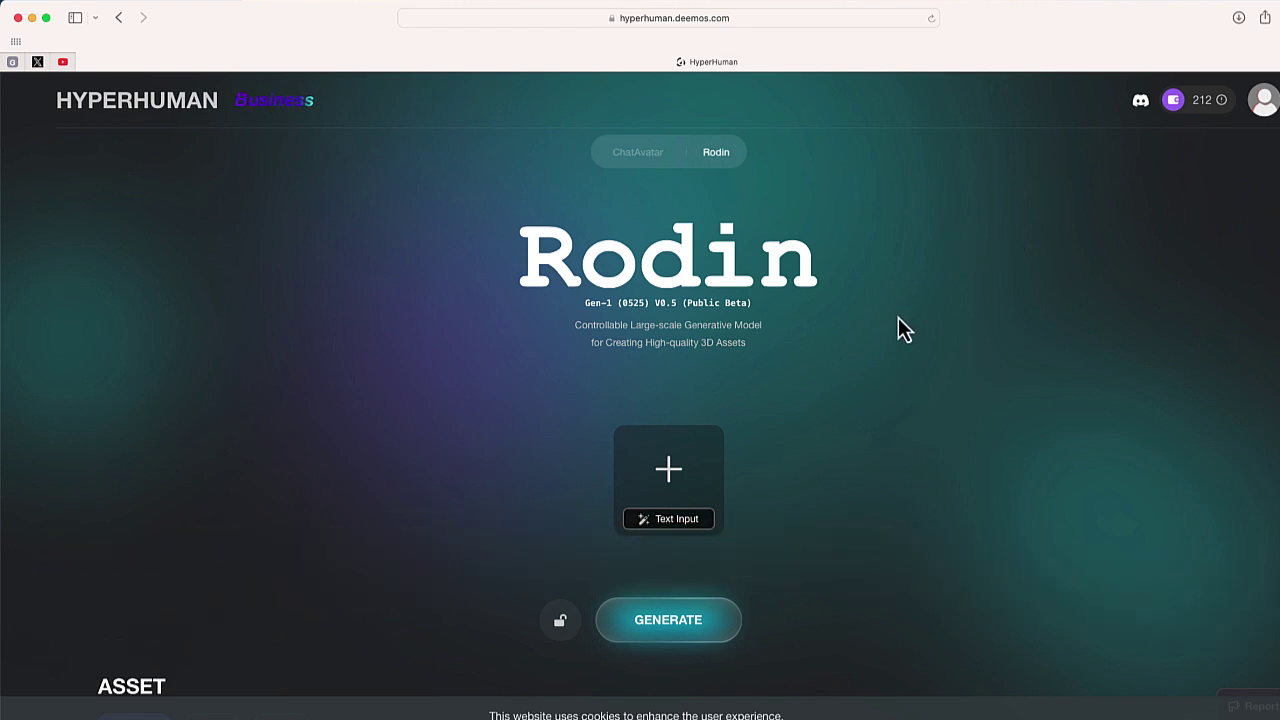
Step: Browse the featured gallery and view, then close, the bee character model's details
{"action": "scroll", "coordinate": [898, 318], "scroll_direction": "down", "scroll_amount": 1}
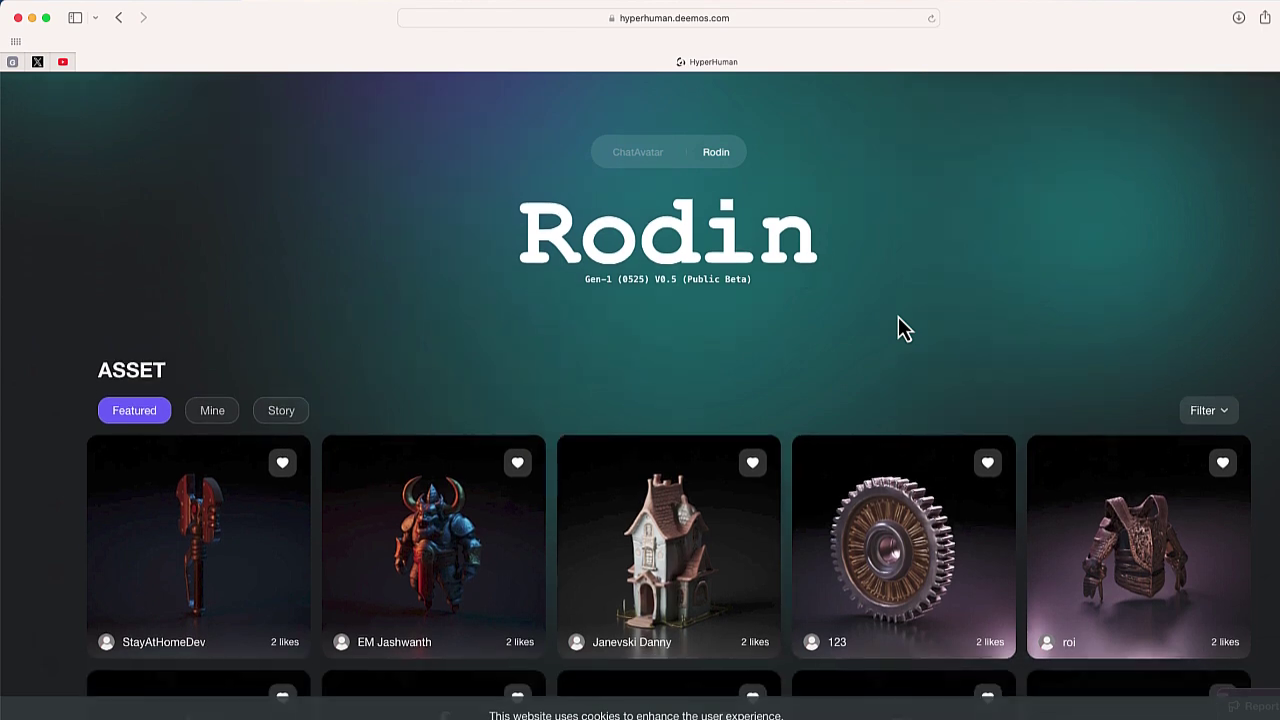
{"action": "scroll", "coordinate": [898, 318], "scroll_direction": "down", "scroll_amount": 1}
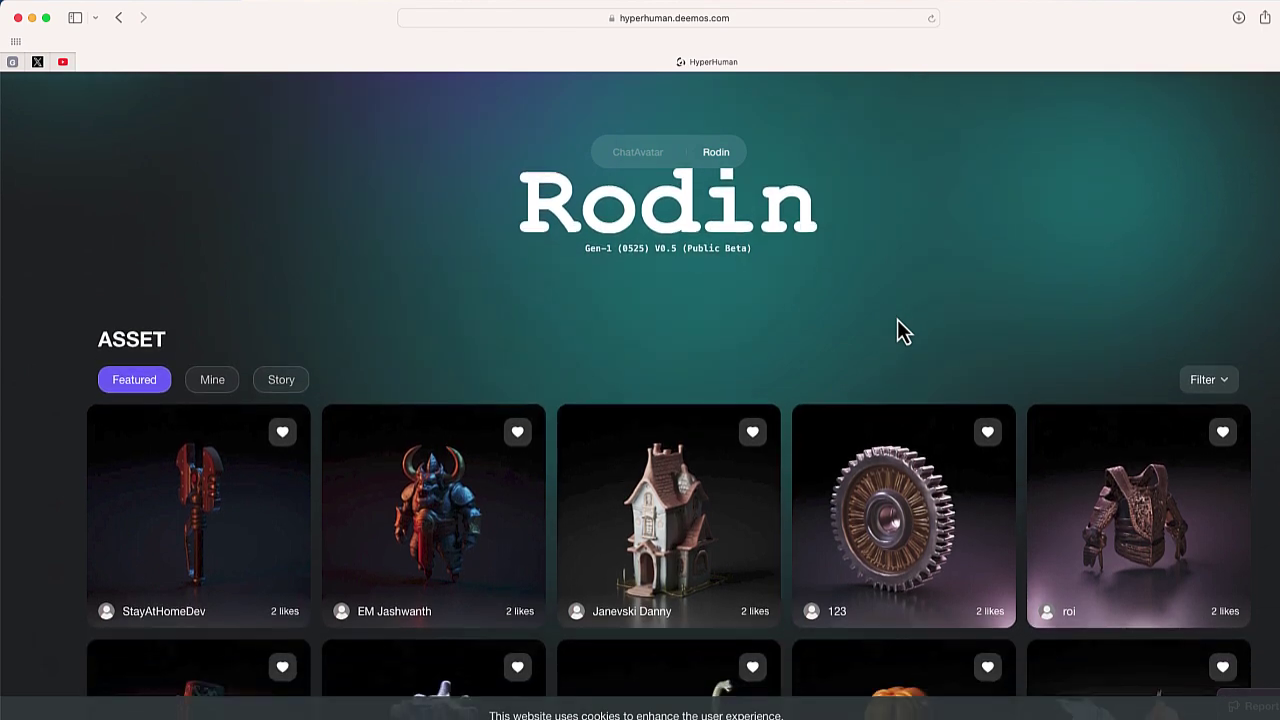
{"action": "scroll", "coordinate": [897, 332], "scroll_direction": "down", "scroll_amount": 1}
{"action": "scroll", "coordinate": [897, 332], "scroll_direction": "up", "scroll_amount": 5}
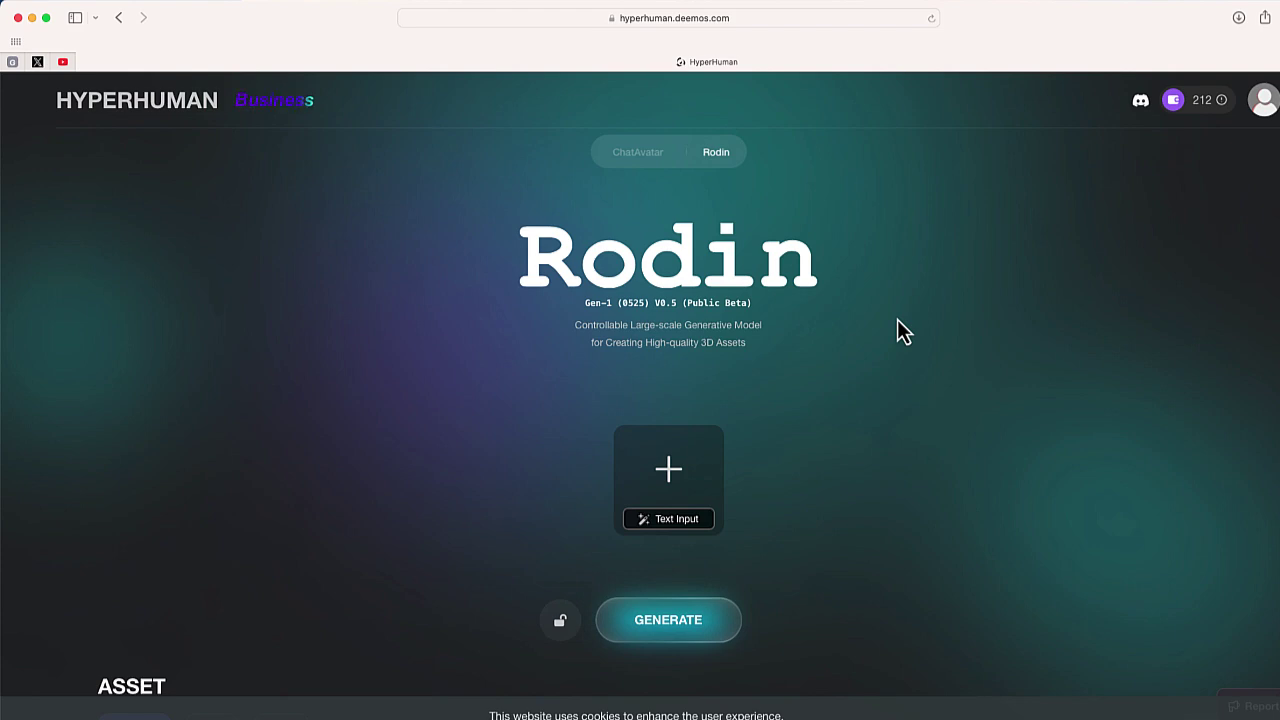
{"action": "scroll", "coordinate": [1048, 385], "scroll_direction": "down", "scroll_amount": 5}
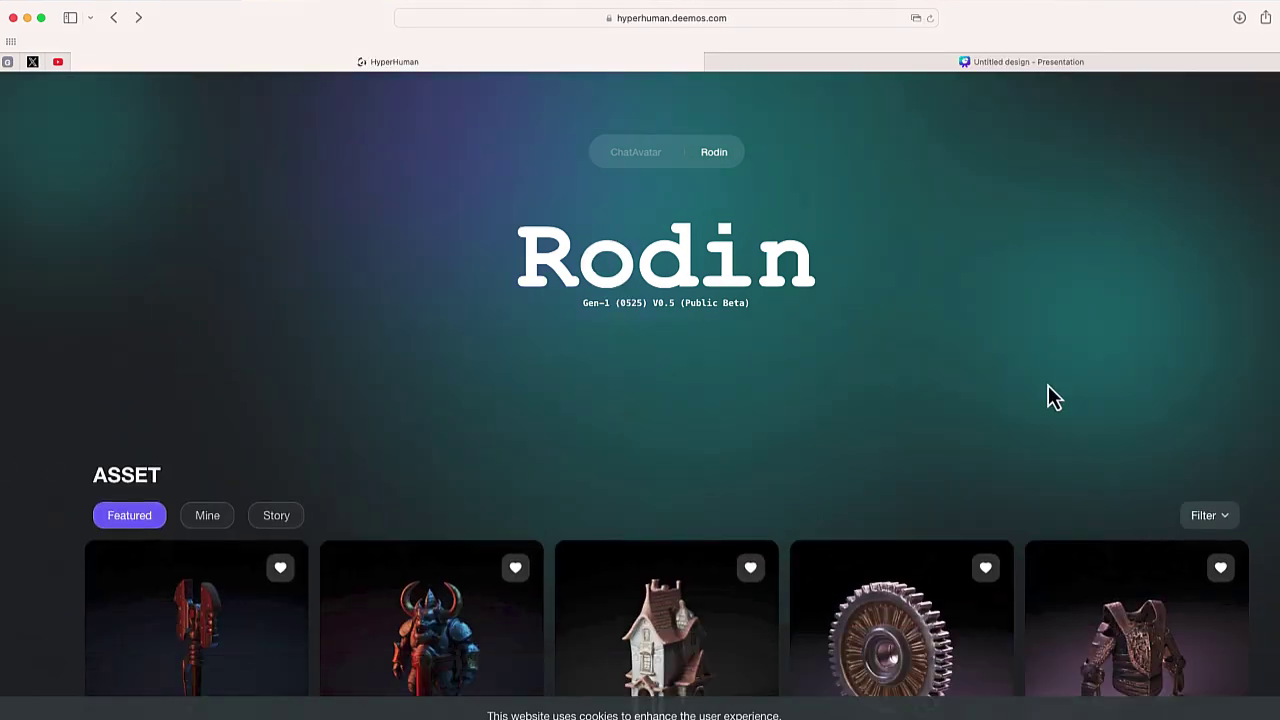
{"action": "scroll", "coordinate": [1053, 395], "scroll_direction": "down", "scroll_amount": 5}
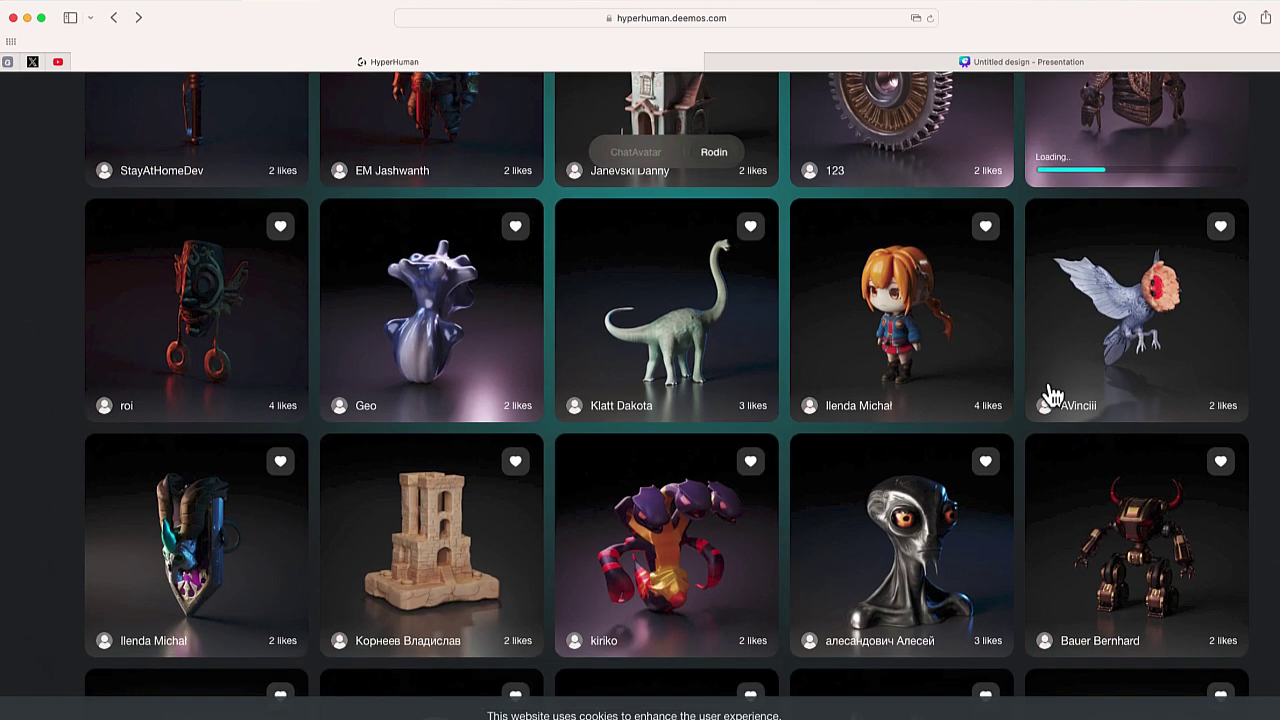
{"action": "scroll", "coordinate": [1053, 395], "scroll_direction": "down", "scroll_amount": 5}
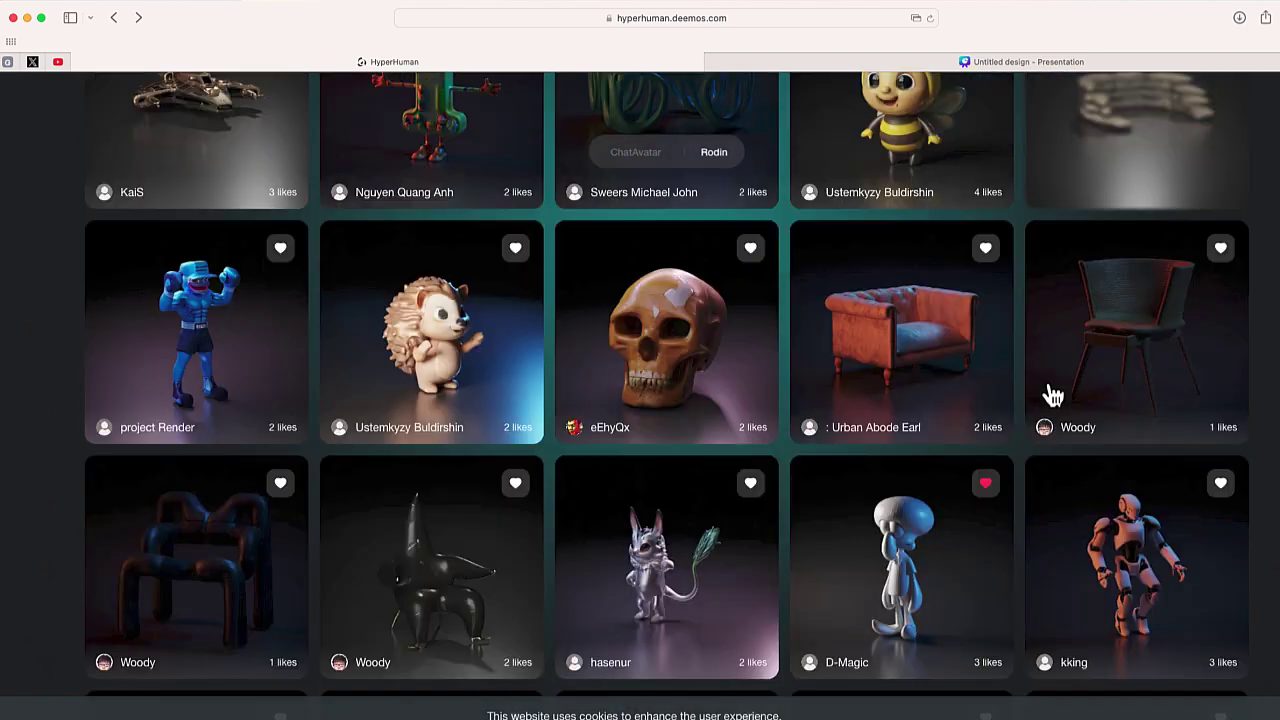
{"action": "scroll", "coordinate": [1053, 395], "scroll_direction": "up", "scroll_amount": 3}
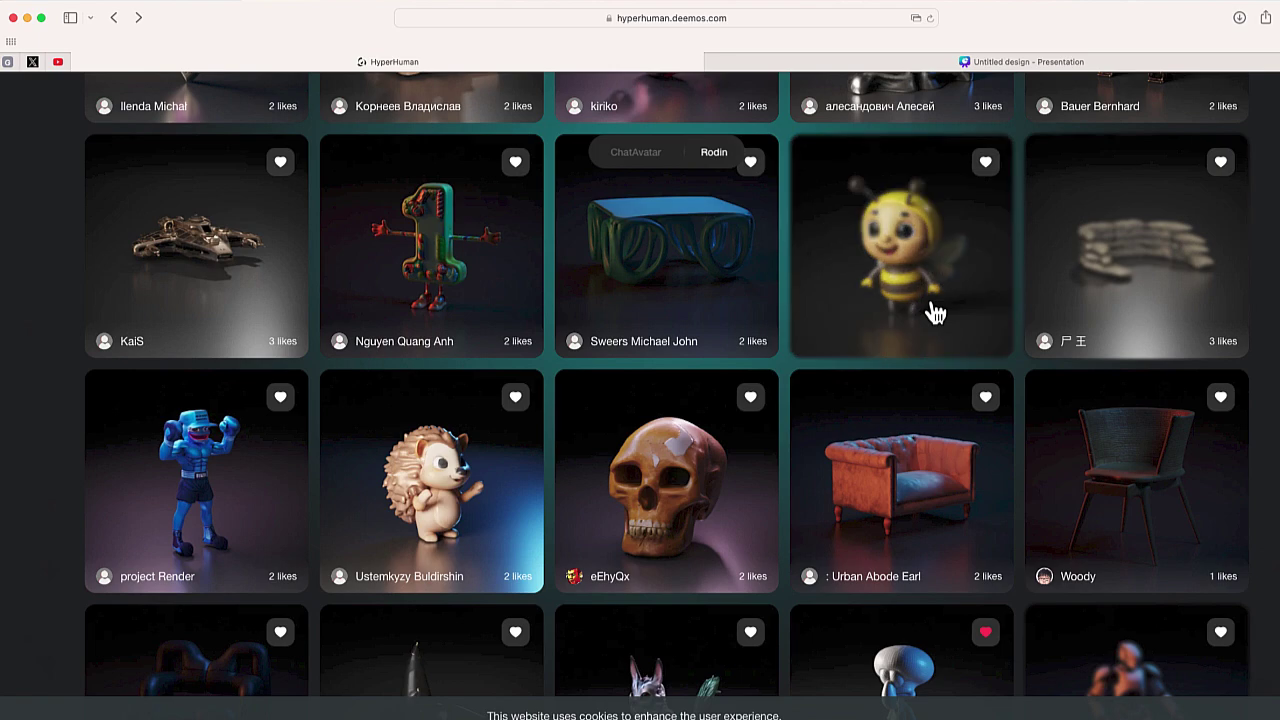
{"action": "left_click", "coordinate": [935, 314]}
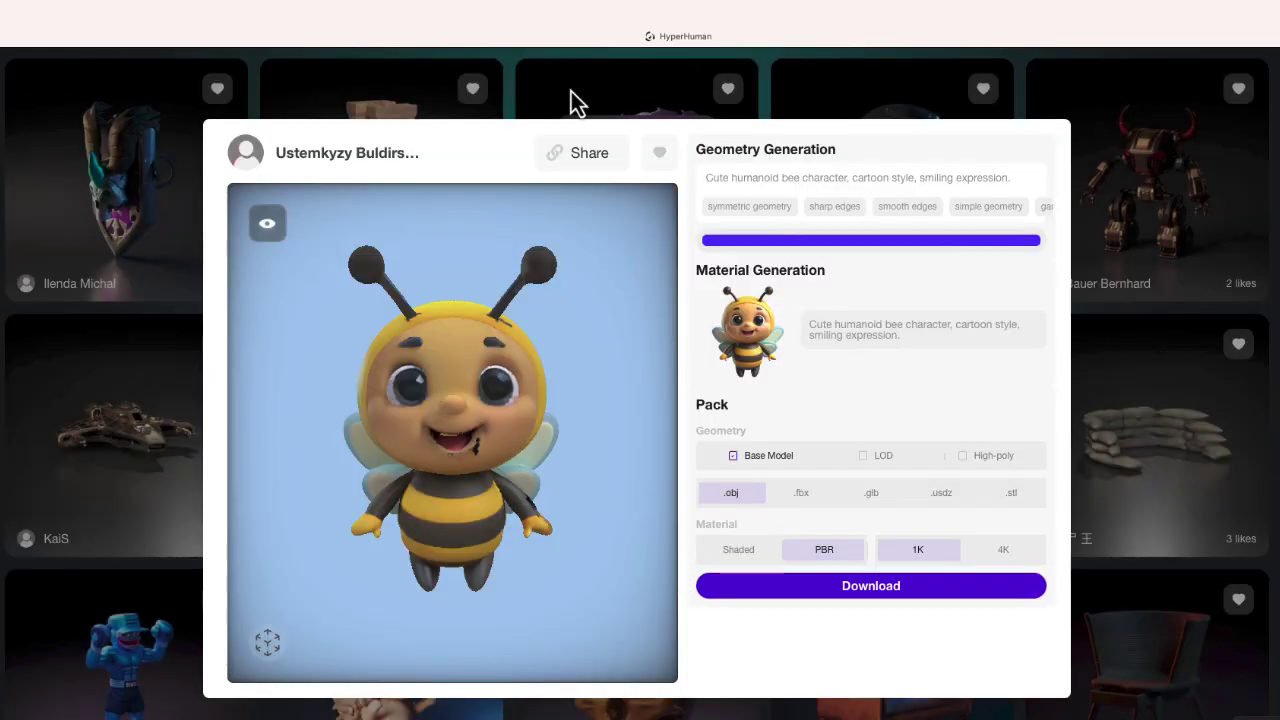
{"action": "left_click", "coordinate": [571, 106]}
{"action": "scroll", "coordinate": [604, 240], "scroll_direction": "up", "scroll_amount": 4}
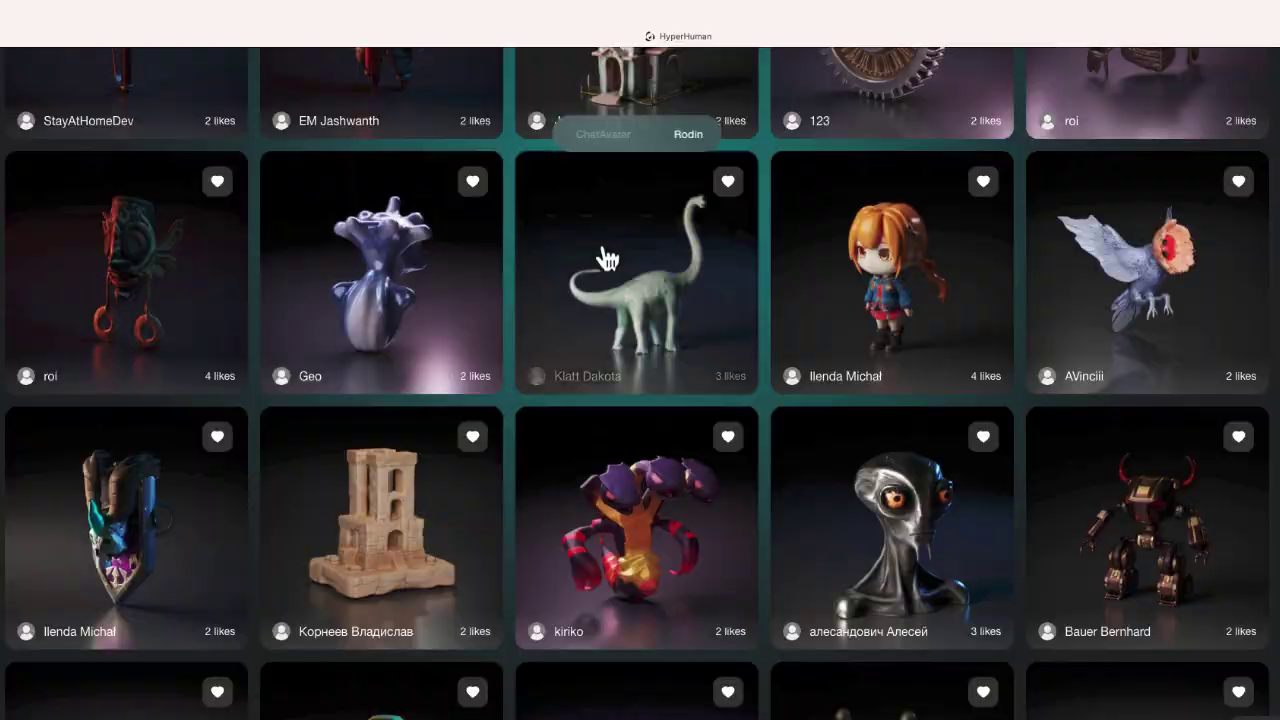
{"action": "scroll", "coordinate": [607, 260], "scroll_direction": "up", "scroll_amount": 8}
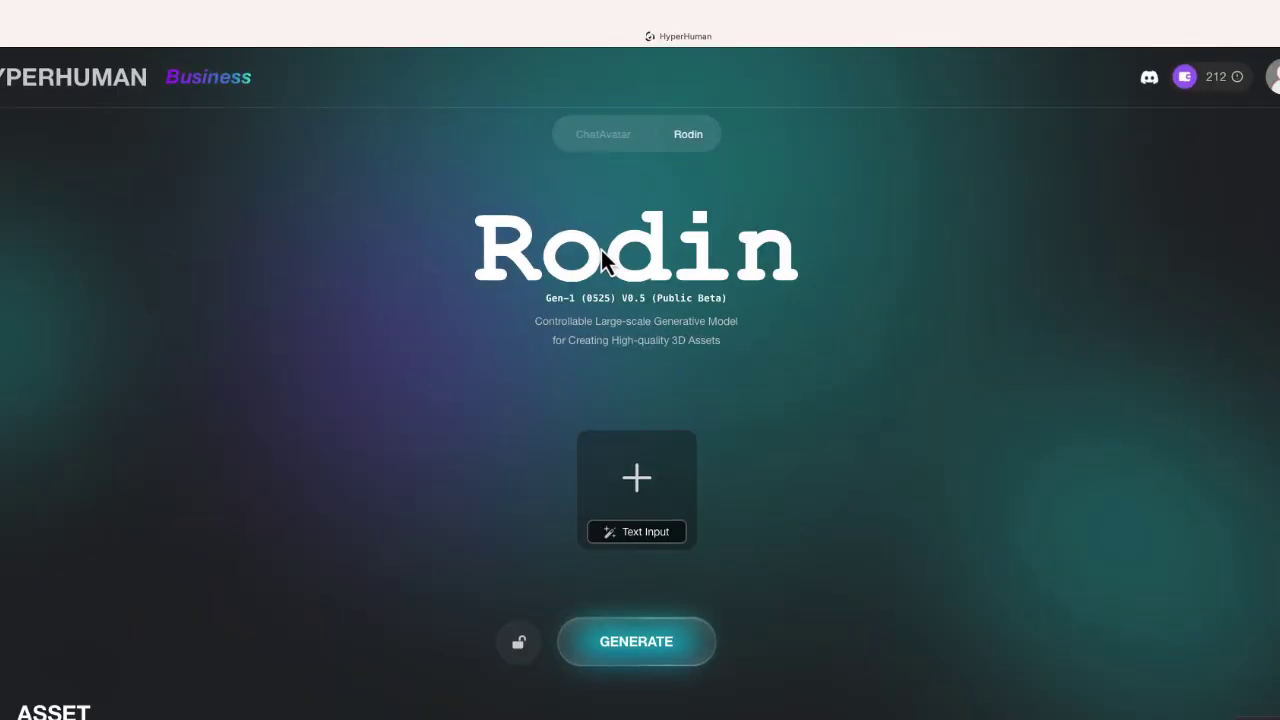
Step: Paste the gorilla-surfing prompt as text input and accept the generated image
{"action": "left_click", "coordinate": [638, 534]}
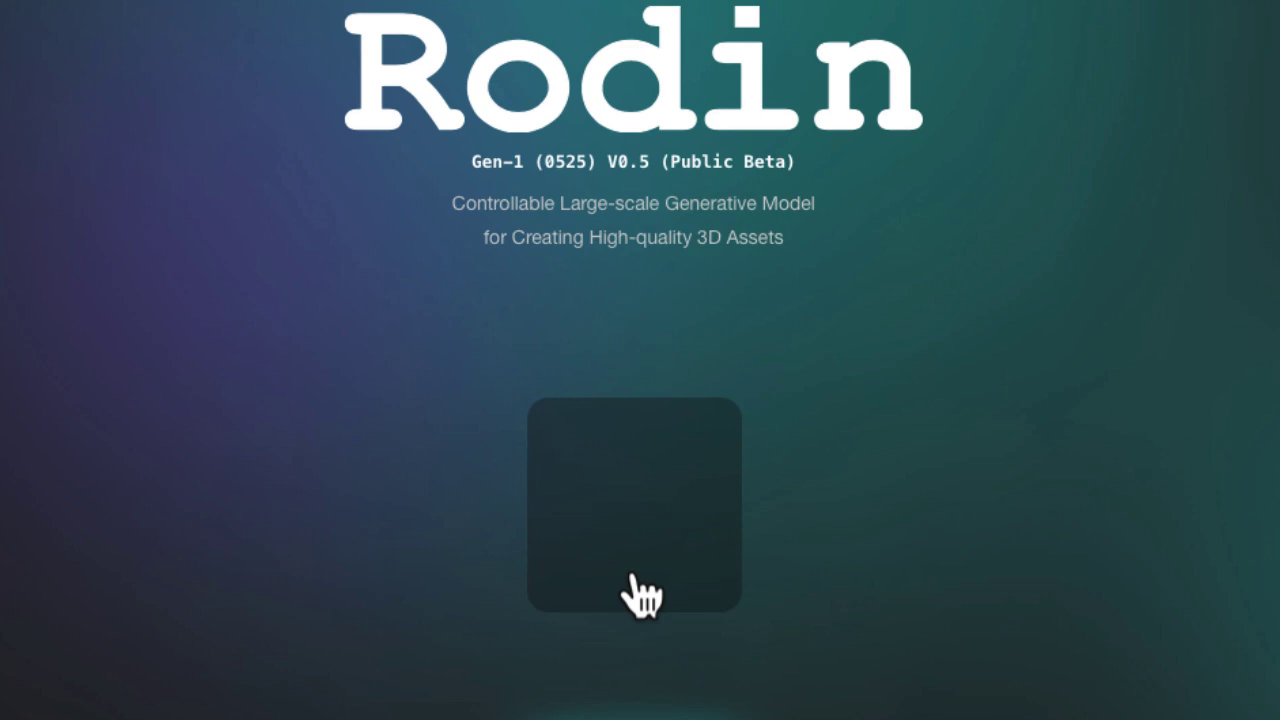
{"action": "scroll", "coordinate": [600, 480], "scroll_direction": "down", "scroll_amount": 1}
{"action": "right_click", "coordinate": [560, 368]}
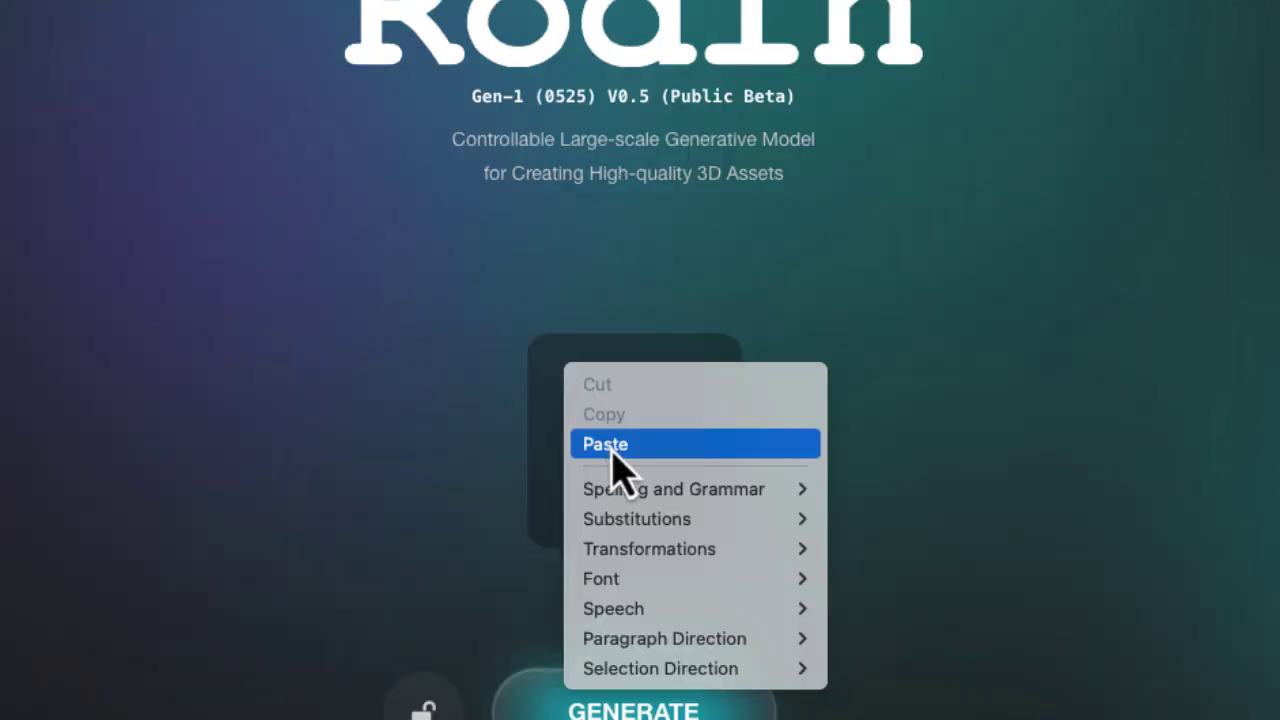
{"action": "left_click", "coordinate": [608, 443]}
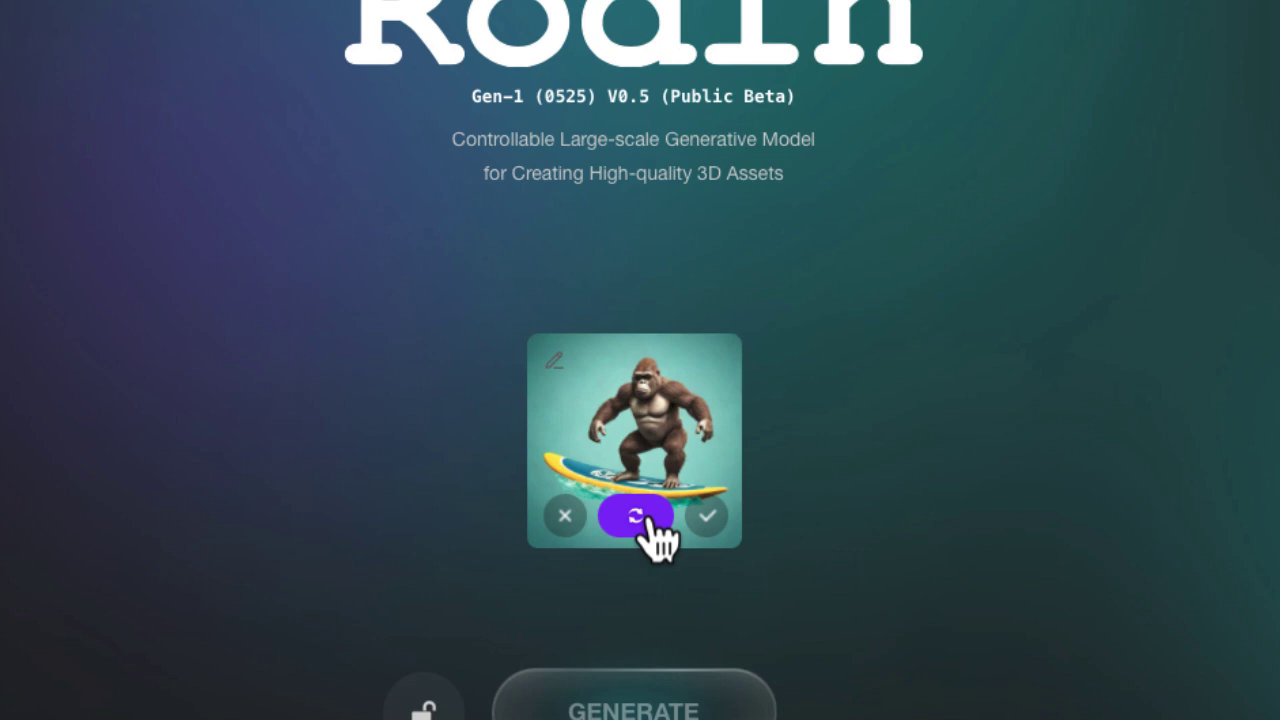
{"action": "left_click", "coordinate": [700, 518]}
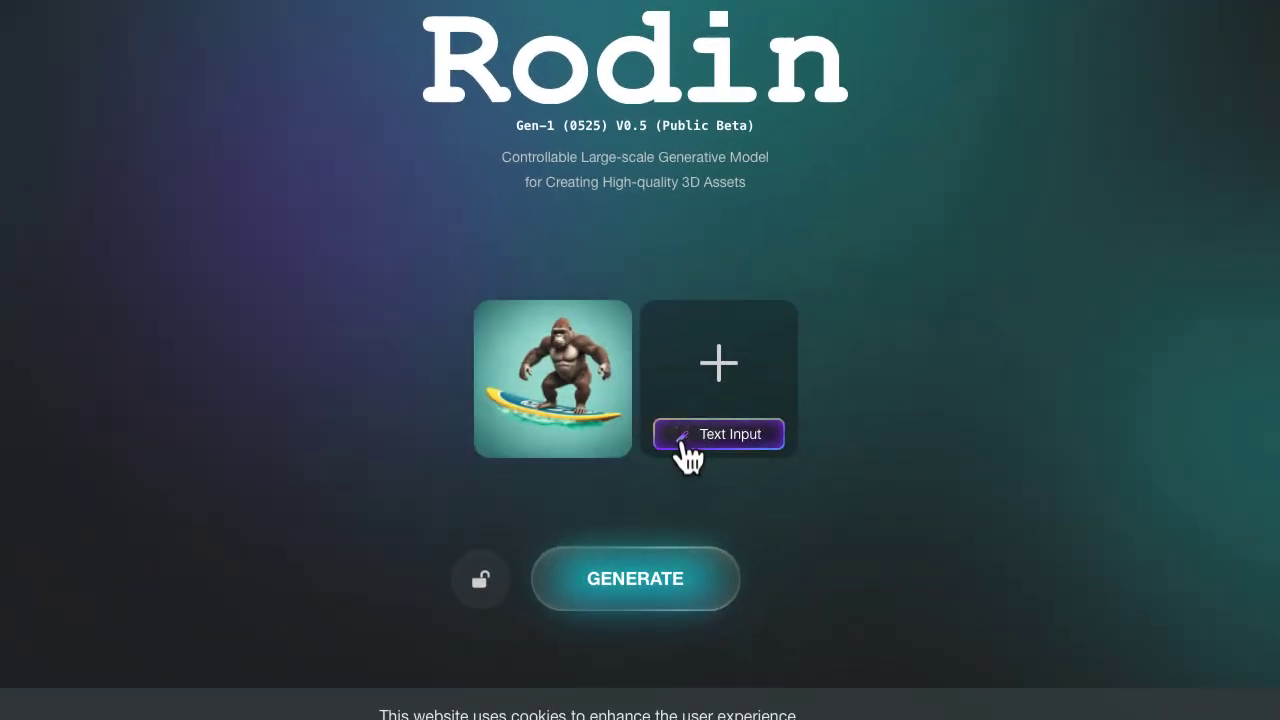
Step: Generate four 3D geometry variants of the gorilla on a surfboard from the accepted image
{"action": "left_click", "coordinate": [660, 577]}
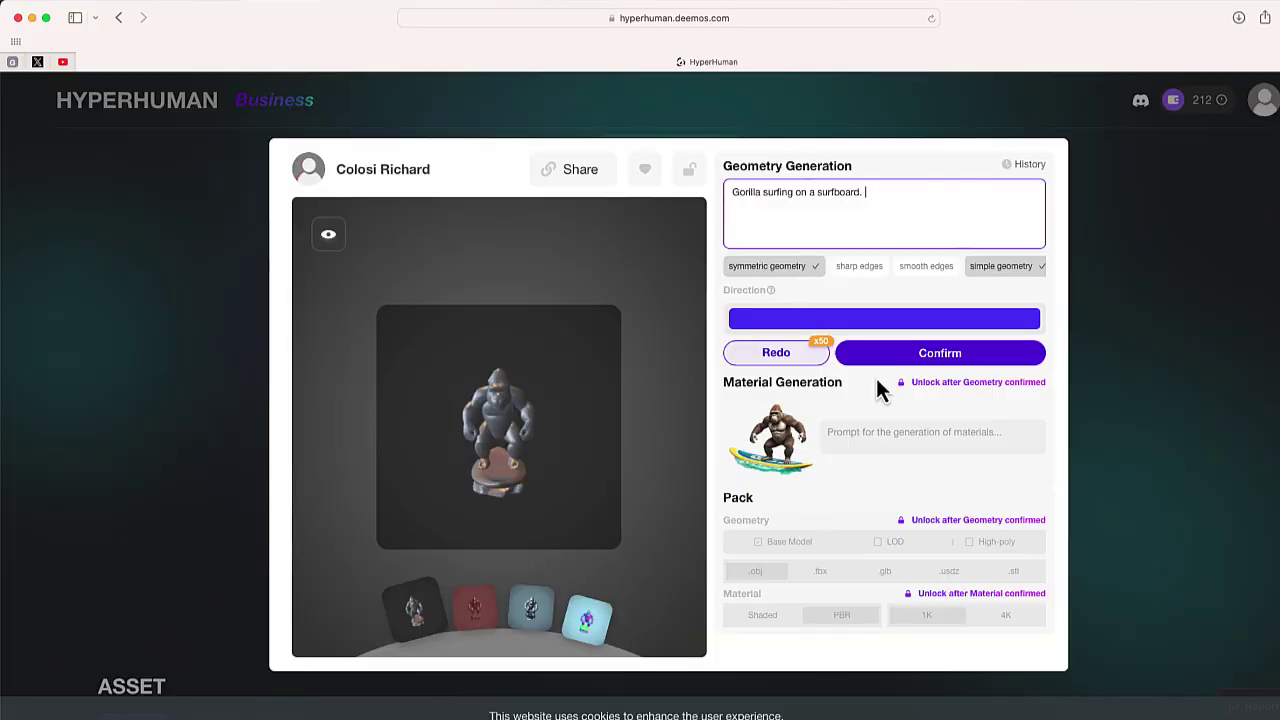
Step: Confirm the gorilla geometry at 10000 polygons for 1 credit, marking it symmetrical
{"action": "mouse_move", "coordinate": [894, 362]}
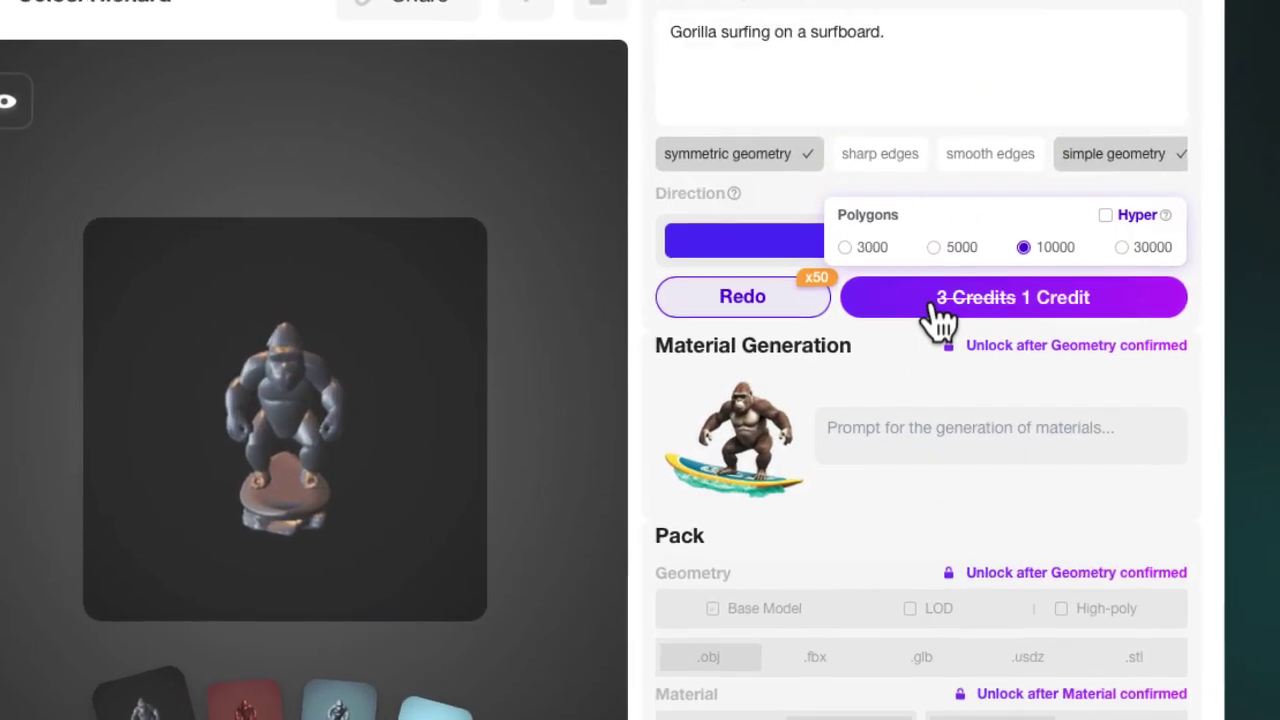
{"action": "left_click", "coordinate": [906, 343]}
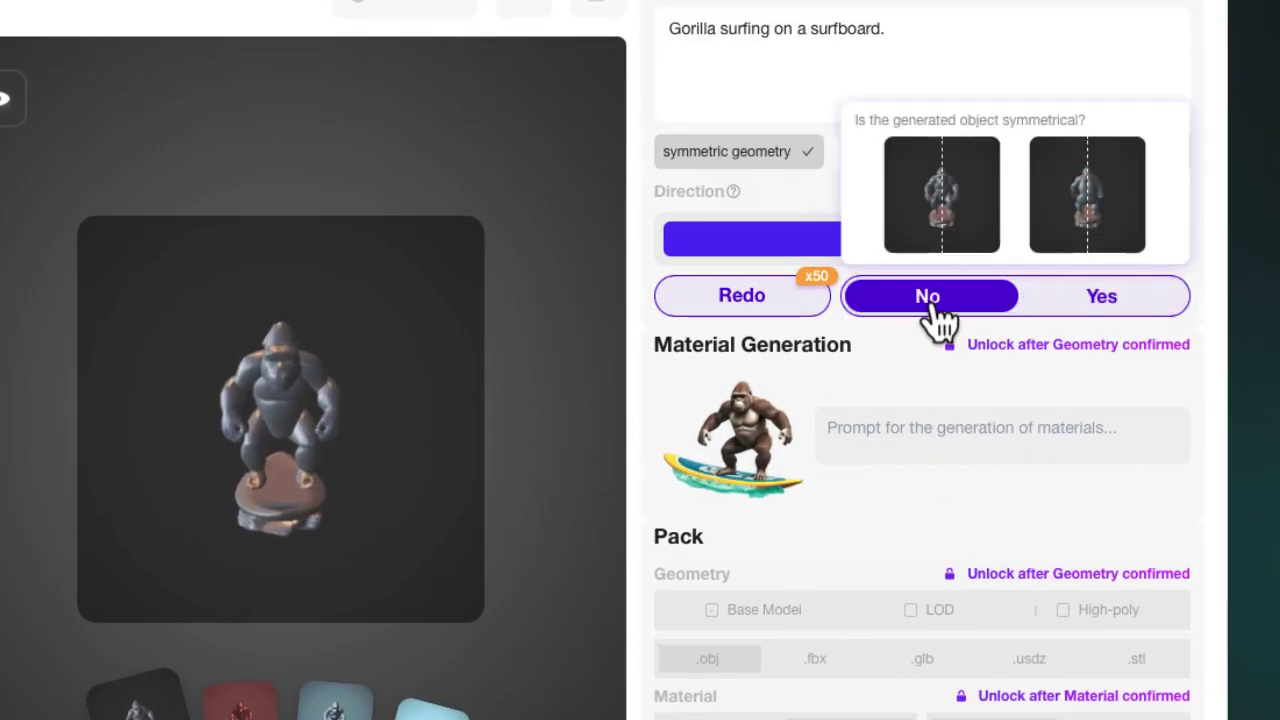
{"action": "left_click", "coordinate": [1046, 306]}
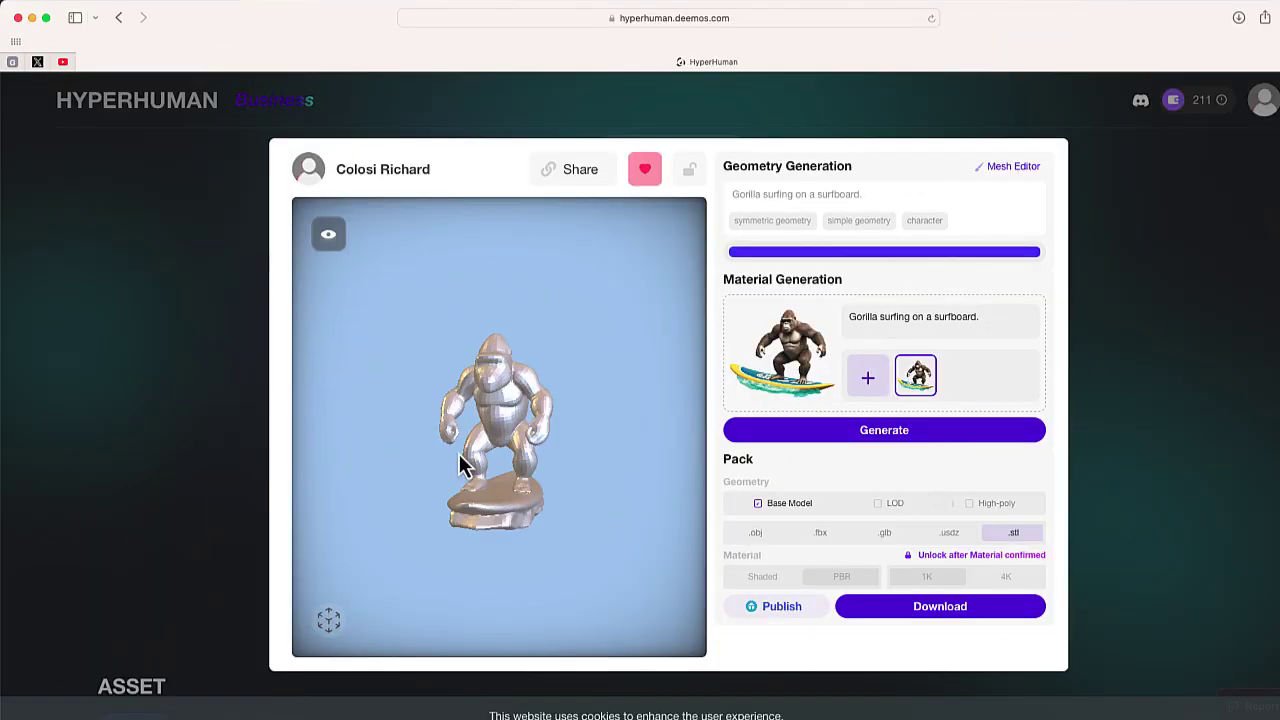
Step: Rotate the gorilla, then leave material options at PBR Temperature 7, Reference Strength 0.8
{"action": "left_click_drag", "start_coordinate": [486, 457], "coordinate": [514, 457]}
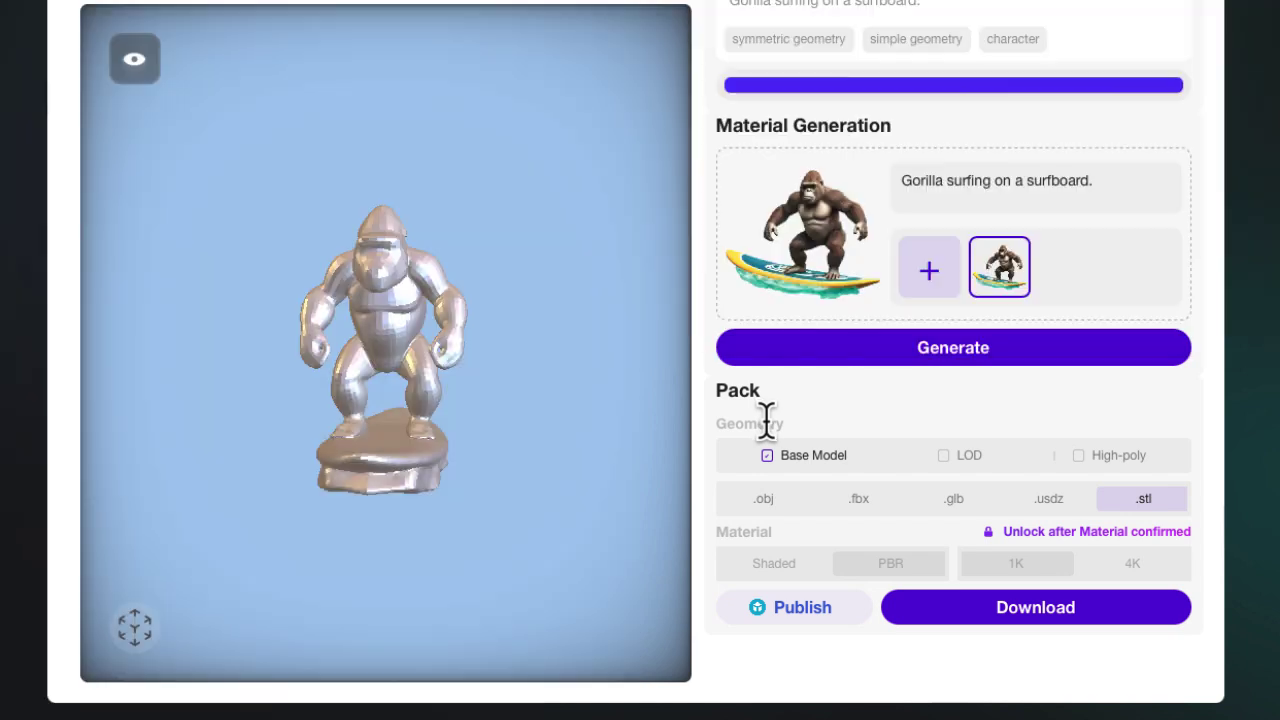
{"action": "mouse_move", "coordinate": [855, 372]}
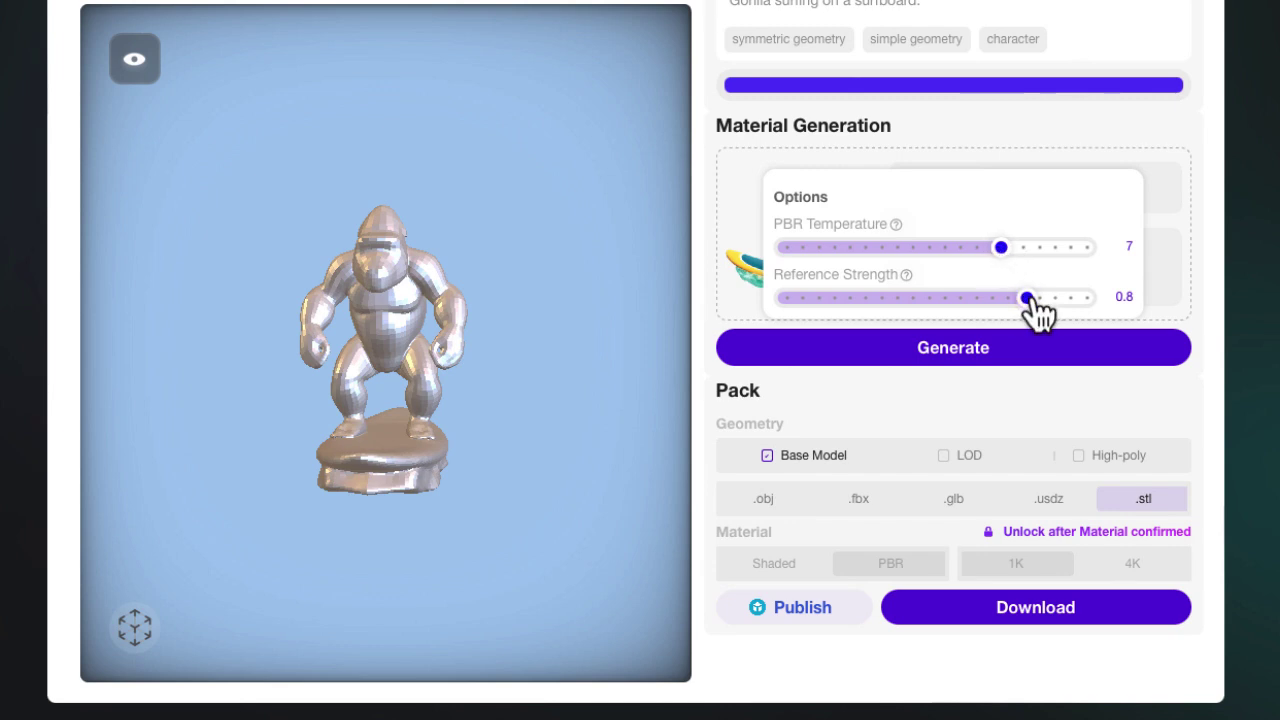
{"action": "mouse_move", "coordinate": [1026, 298]}
{"action": "left_mouse_down"}
{"action": "mouse_move", "coordinate": [1012, 298]}
{"action": "mouse_move", "coordinate": [1026, 298]}
{"action": "left_mouse_up"}
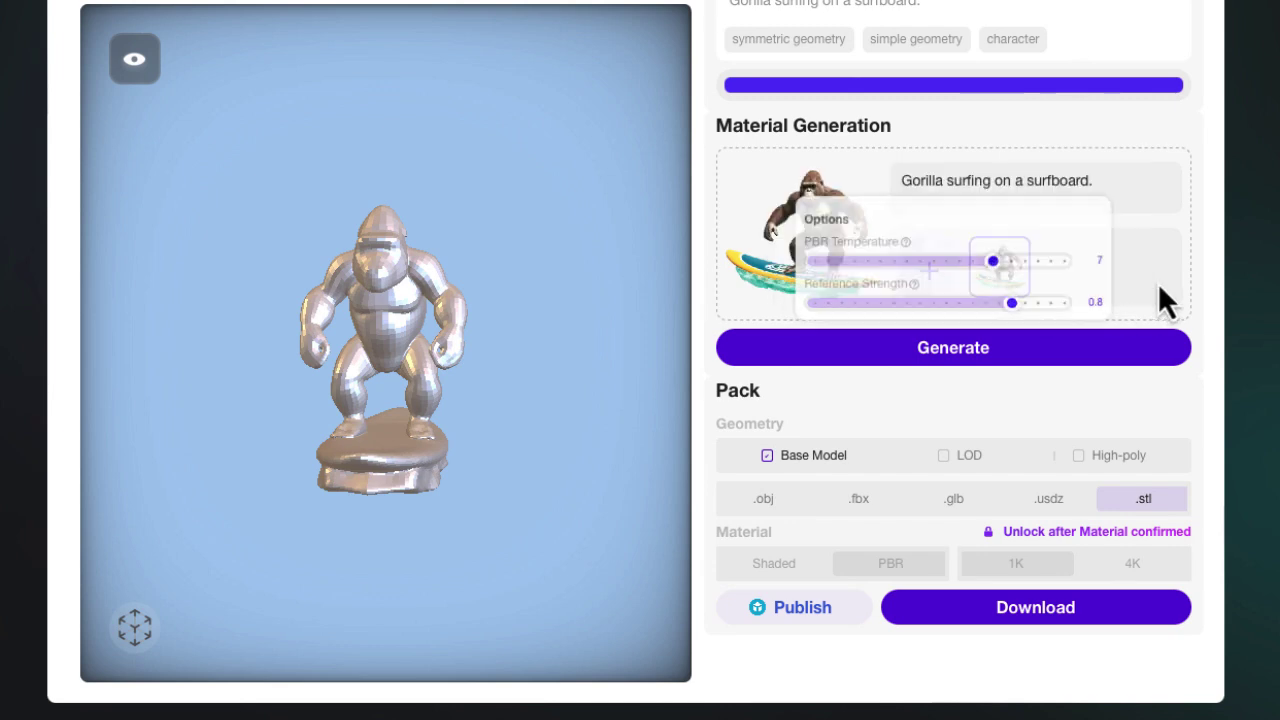
{"action": "mouse_move", "coordinate": [1080, 354]}
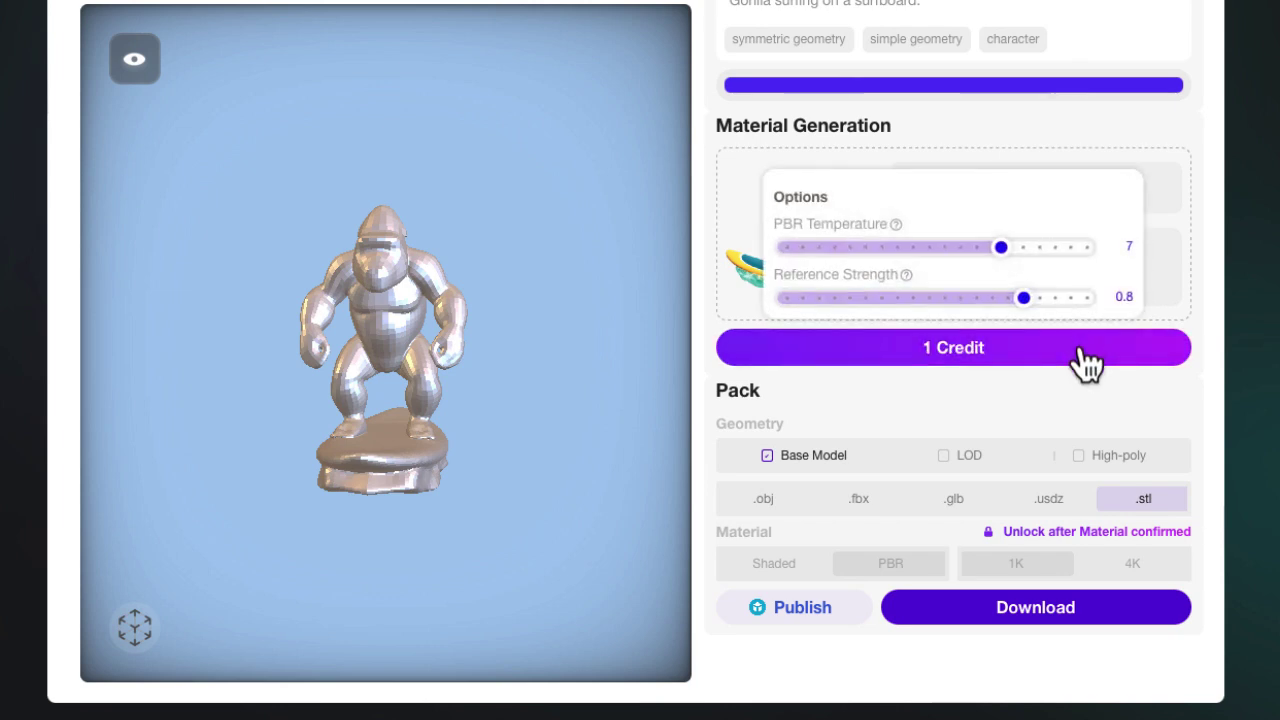
Step: Texture the gorilla for 1 credit and orbit the brown-furred gorilla on its yellow surfboard
{"action": "left_click", "coordinate": [1085, 362]}
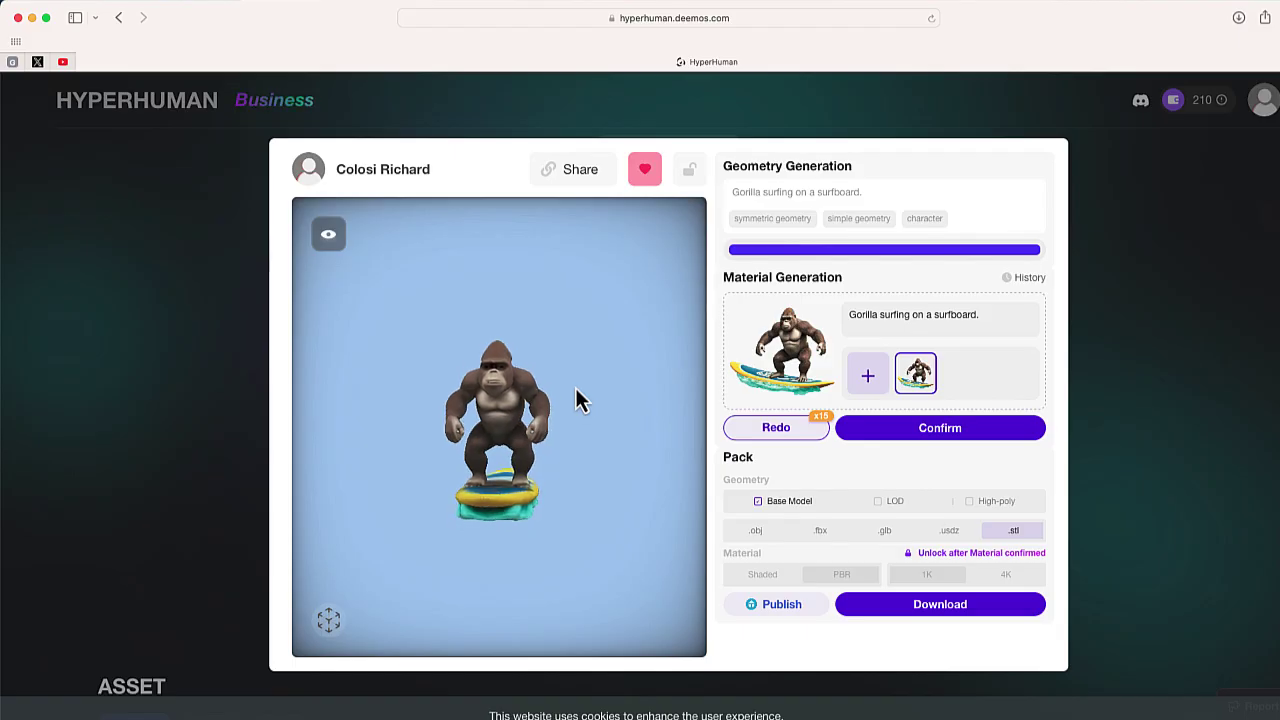
{"action": "scroll", "coordinate": [575, 385], "scroll_direction": "up", "scroll_amount": 5}
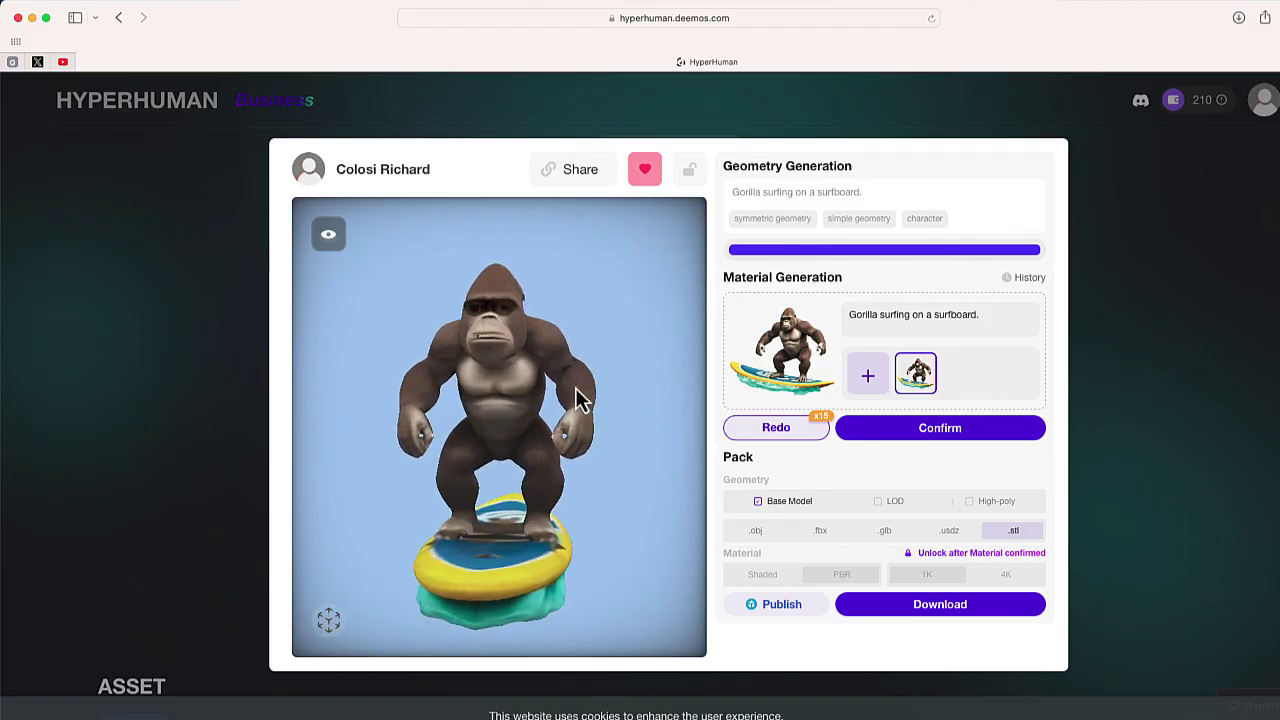
{"action": "left_click_drag", "start_coordinate": [578, 390], "coordinate": [514, 414]}
{"action": "scroll", "coordinate": [523, 534], "scroll_direction": "down", "scroll_amount": 2}
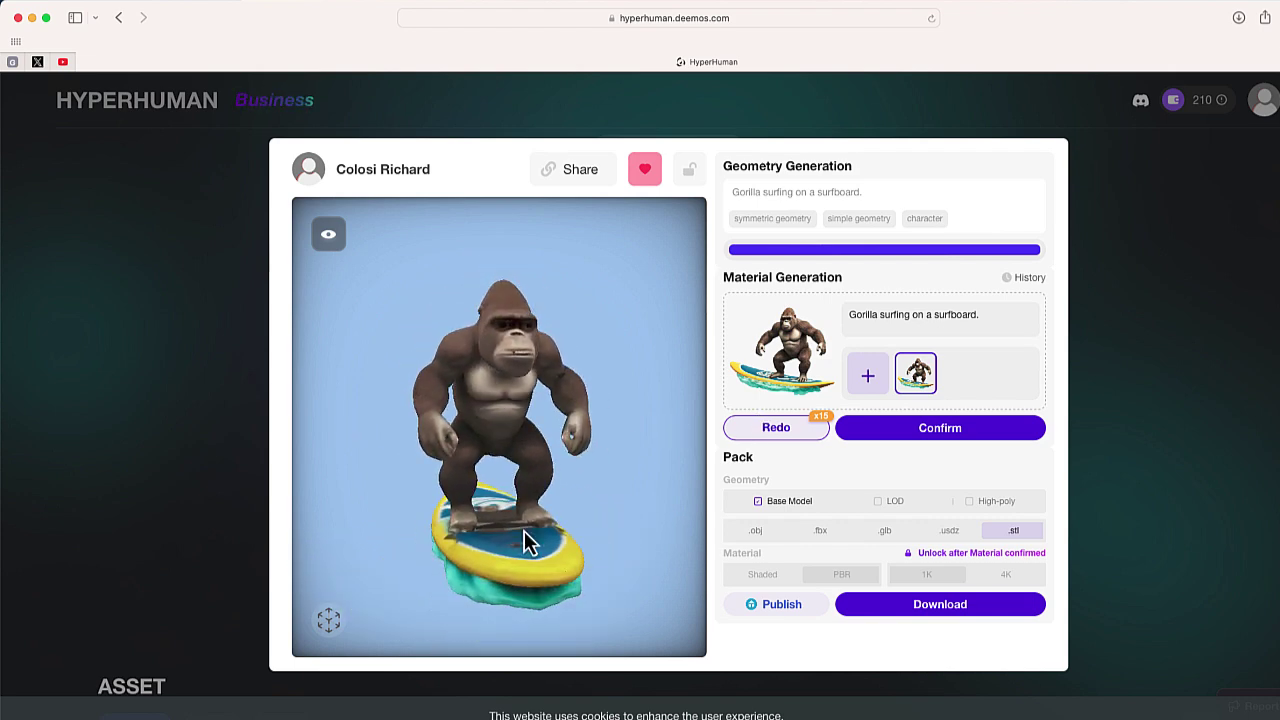
{"action": "mouse_move", "coordinate": [750, 438]}
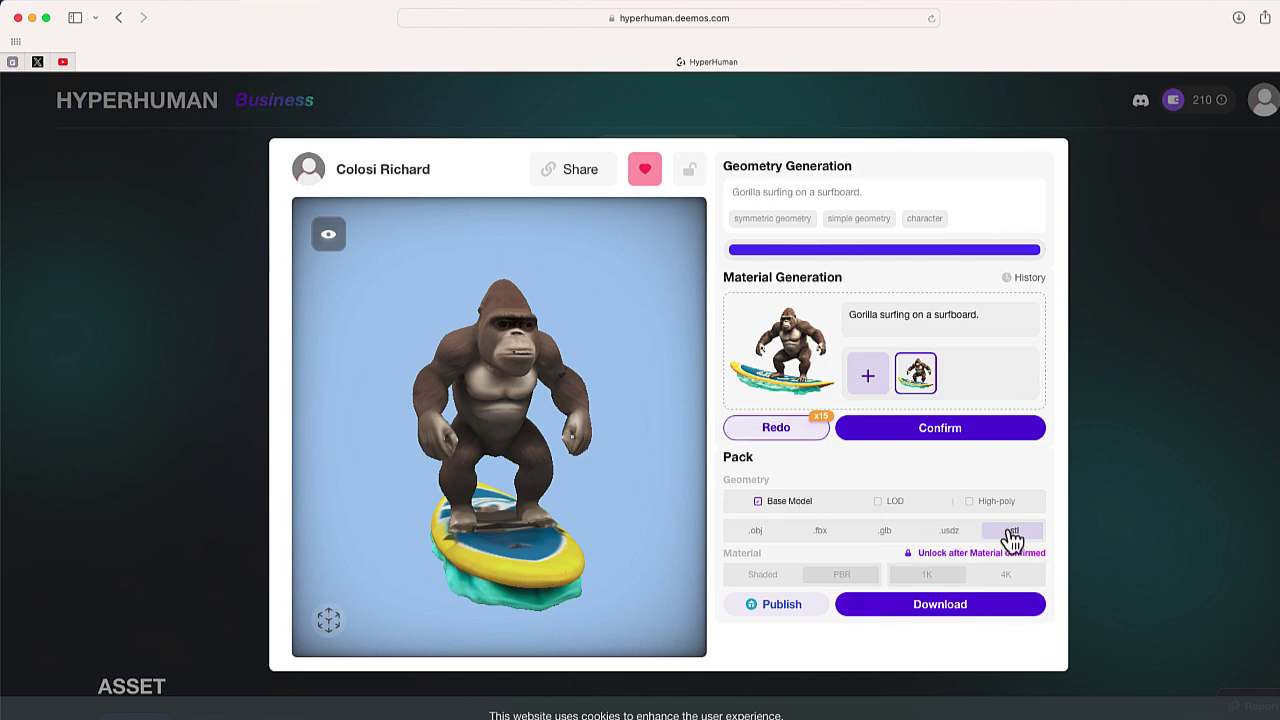
Step: Download the textured gorilla model as an .stl file
{"action": "left_click", "coordinate": [993, 608]}
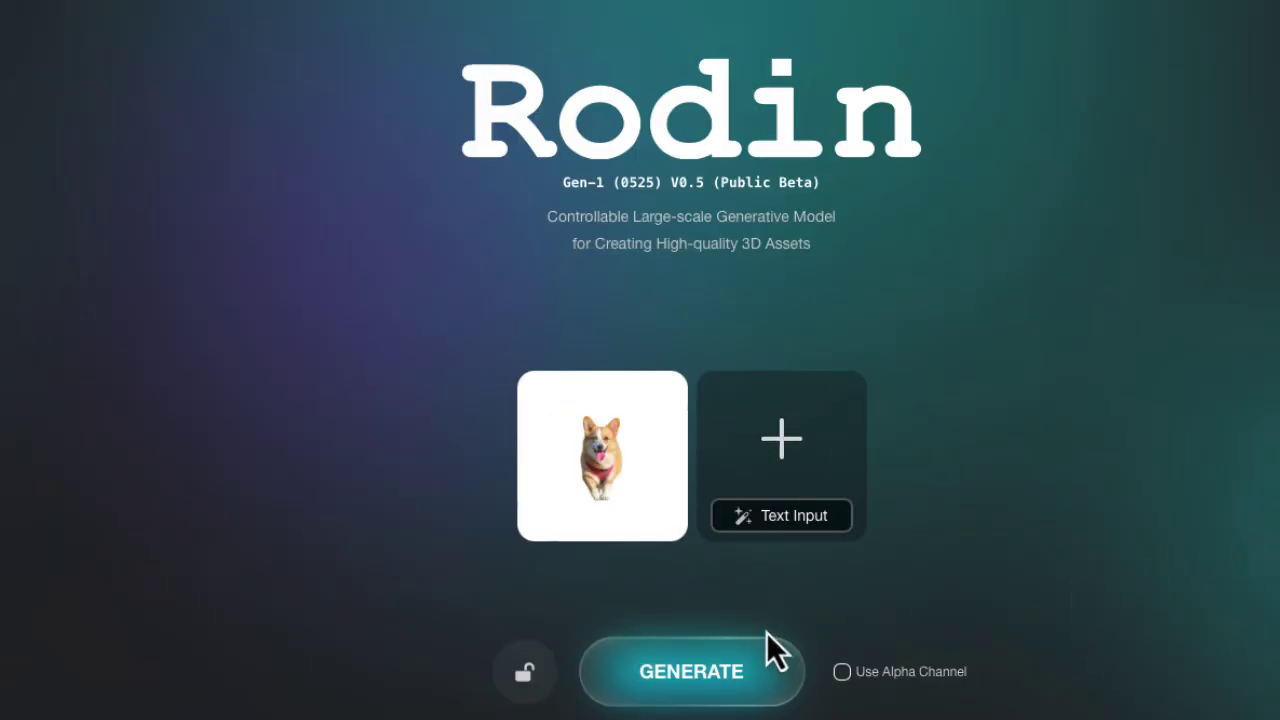
Step: Generate four 3D geometry variants of a smiling, front-facing corgi from the uploaded photo
{"action": "left_click", "coordinate": [738, 680]}
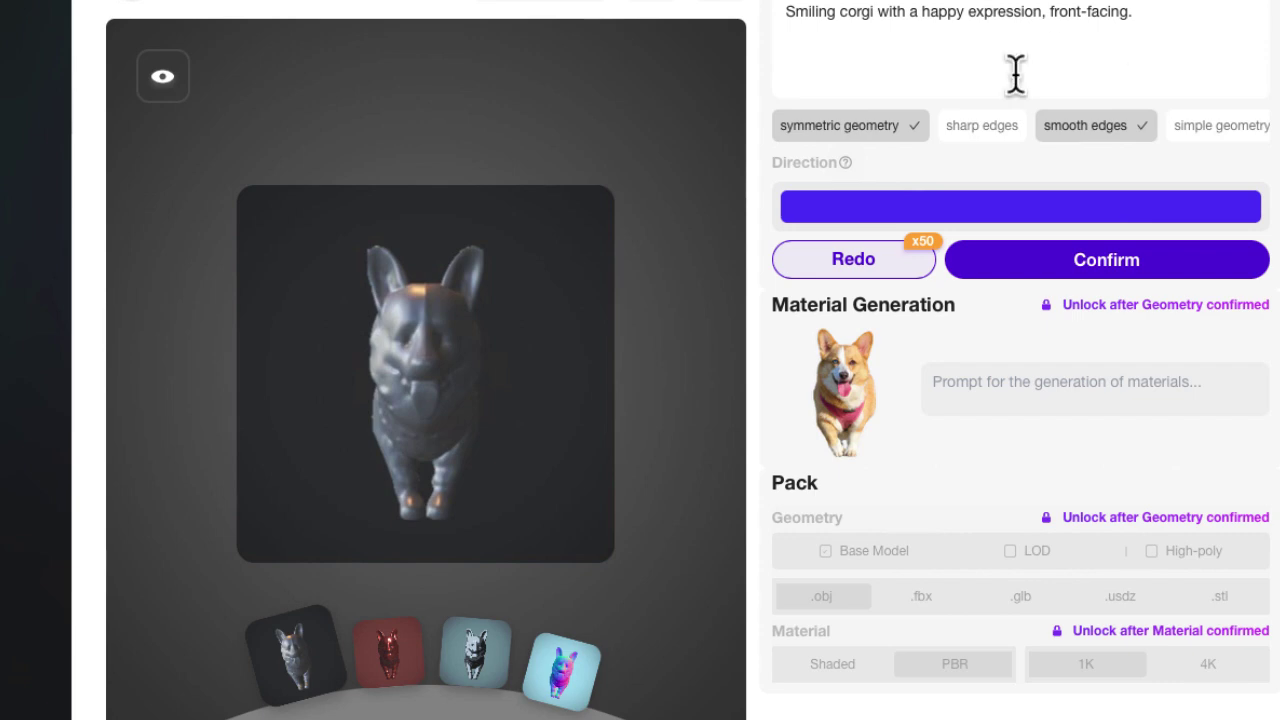
Step: Inspect the corgi from the side, review its geometry prompt, and confirm it for texturing
{"action": "left_click_drag", "start_coordinate": [409, 434], "coordinate": [570, 384]}
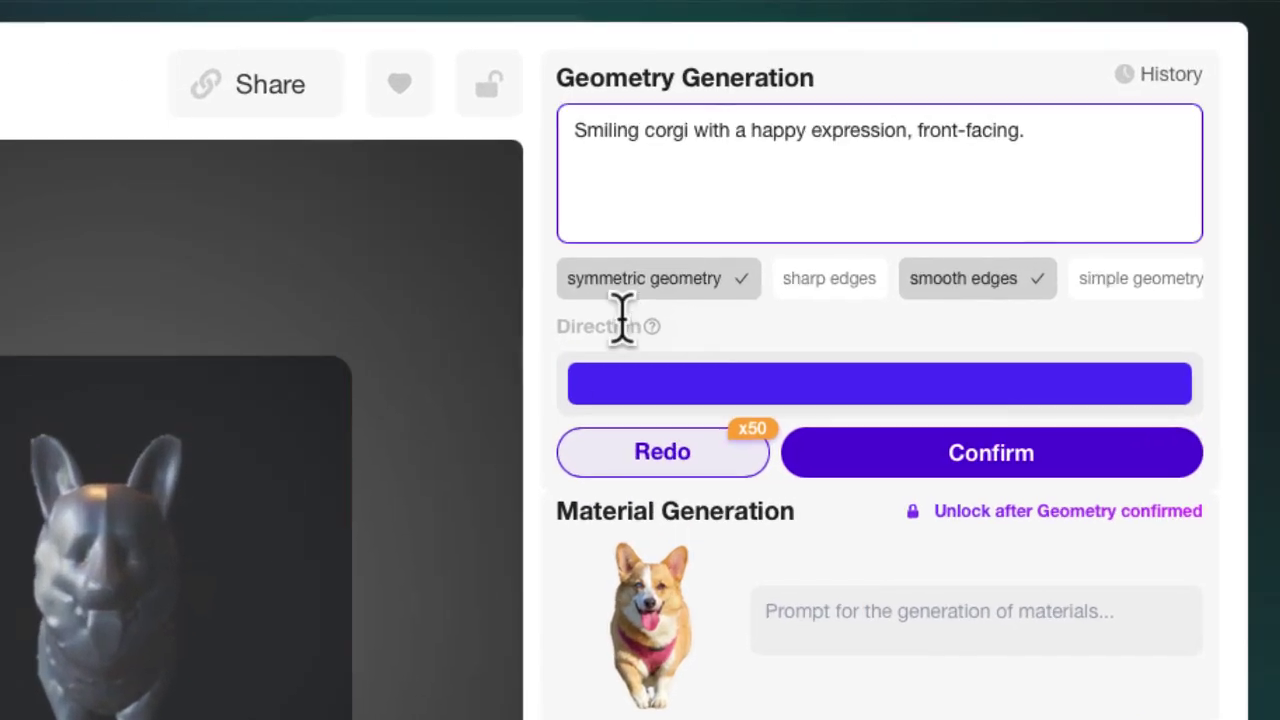
{"action": "left_click", "coordinate": [686, 177]}
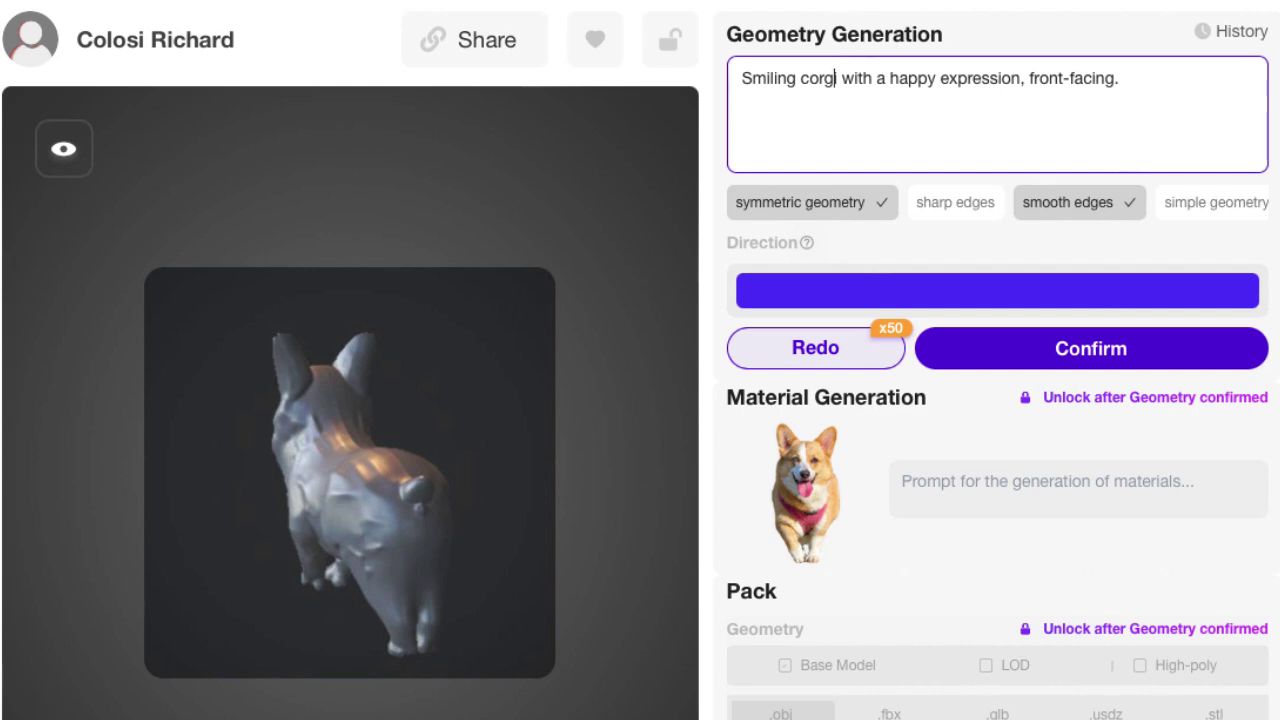
{"action": "left_click", "coordinate": [835, 78]}
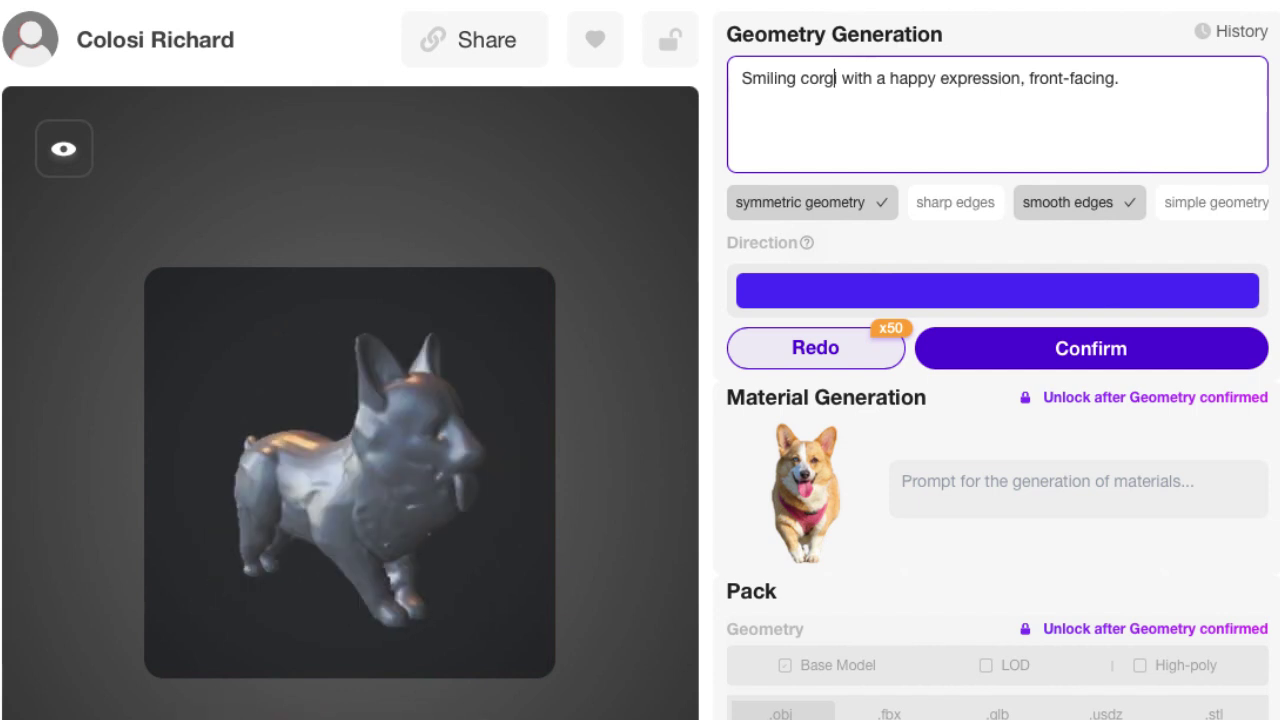
{"action": "left_click", "coordinate": [1091, 348]}
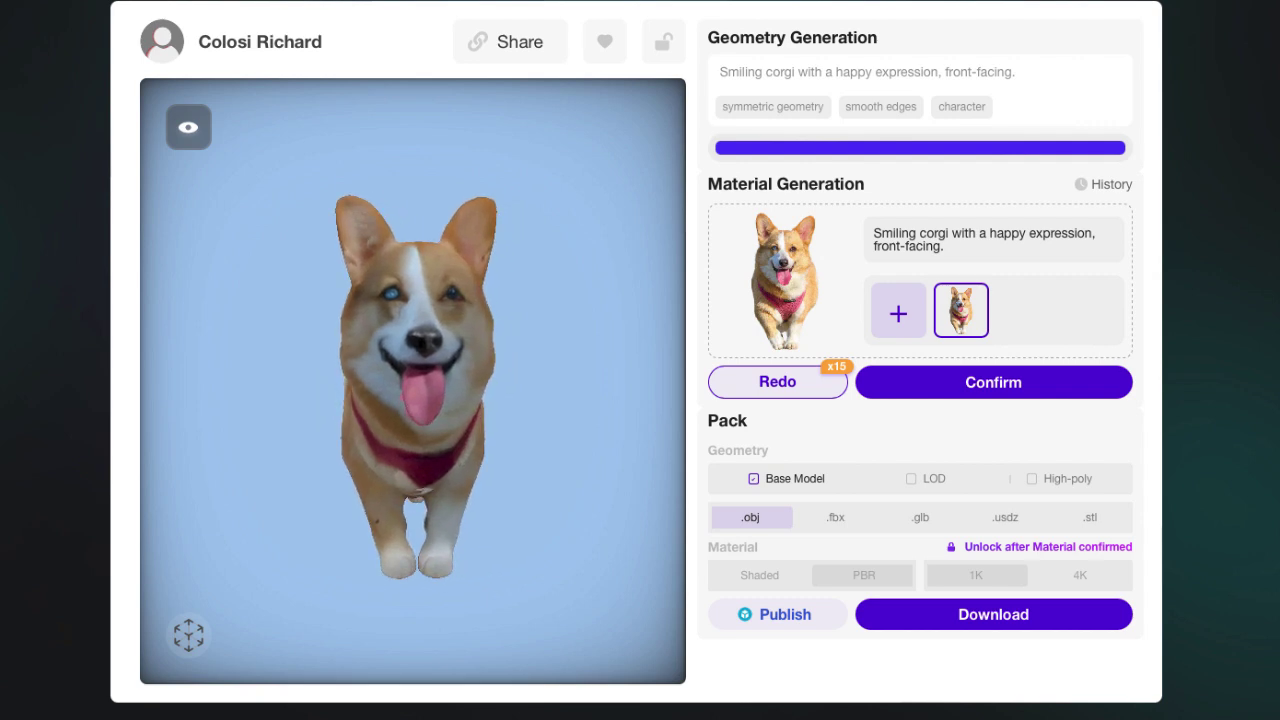
Step: Select .stl as the textured corgi's Pack > Geometry download format
{"action": "left_click", "coordinate": [948, 246]}
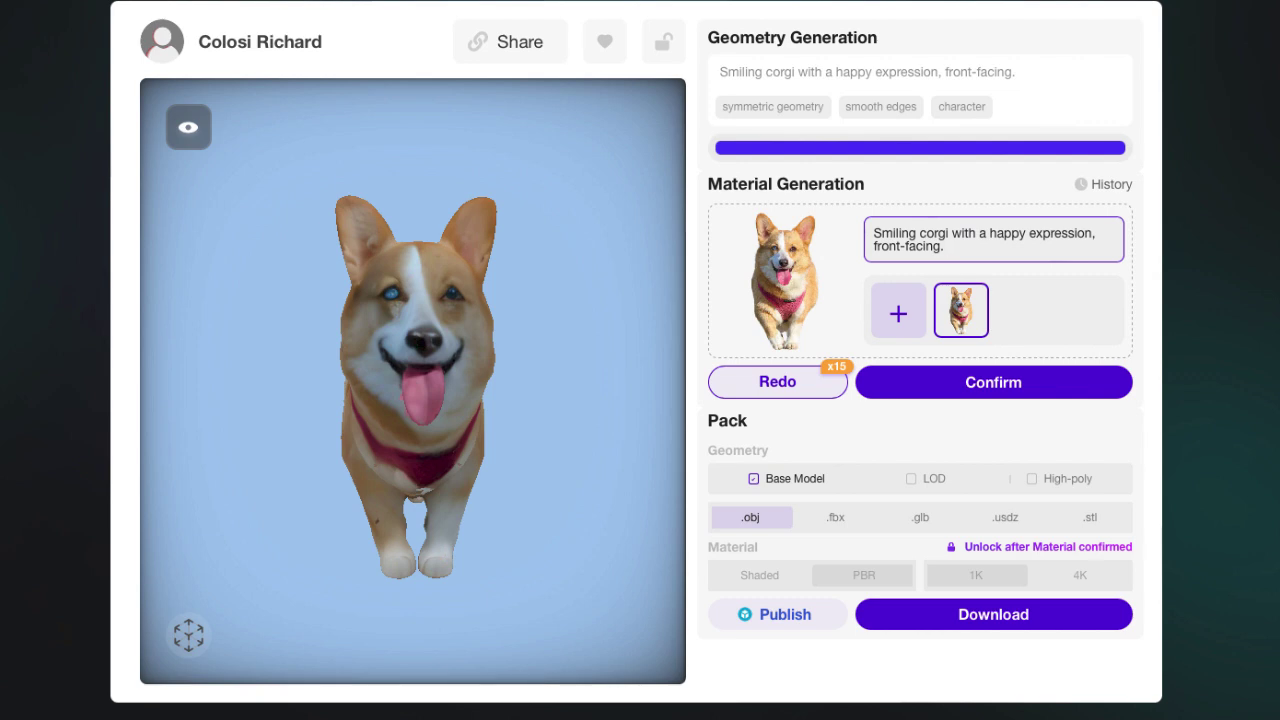
{"action": "left_click", "coordinate": [1089, 517]}
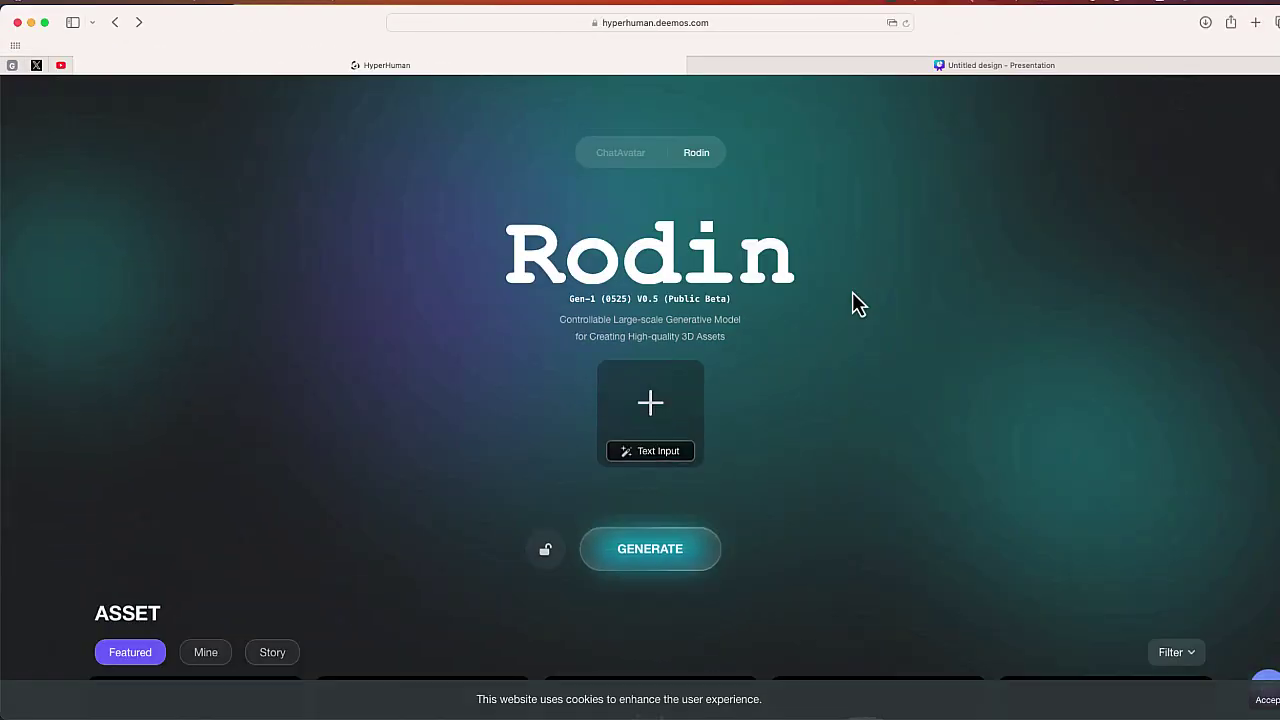
Step: Scroll down through the Featured ASSET grid on the Rodin home page
{"action": "scroll", "coordinate": [852, 292], "scroll_direction": "down", "scroll_amount": 3}
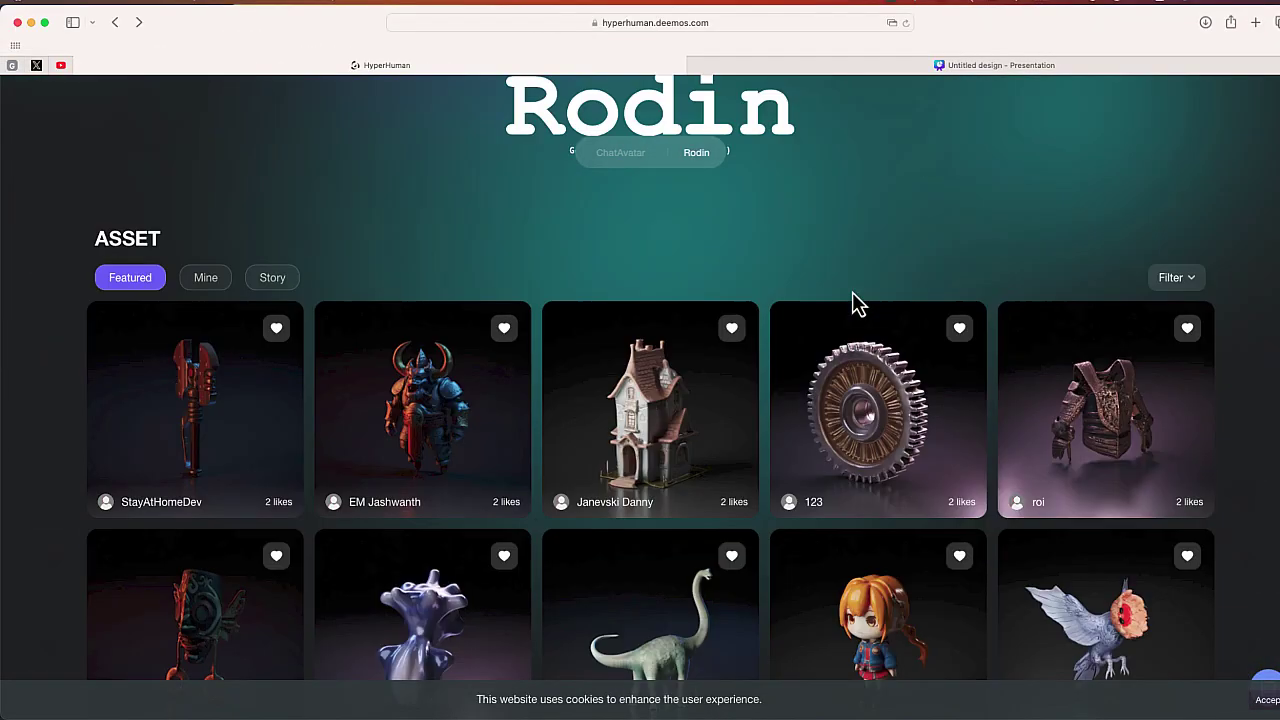
{"action": "scroll", "coordinate": [858, 302], "scroll_direction": "down", "scroll_amount": 1}
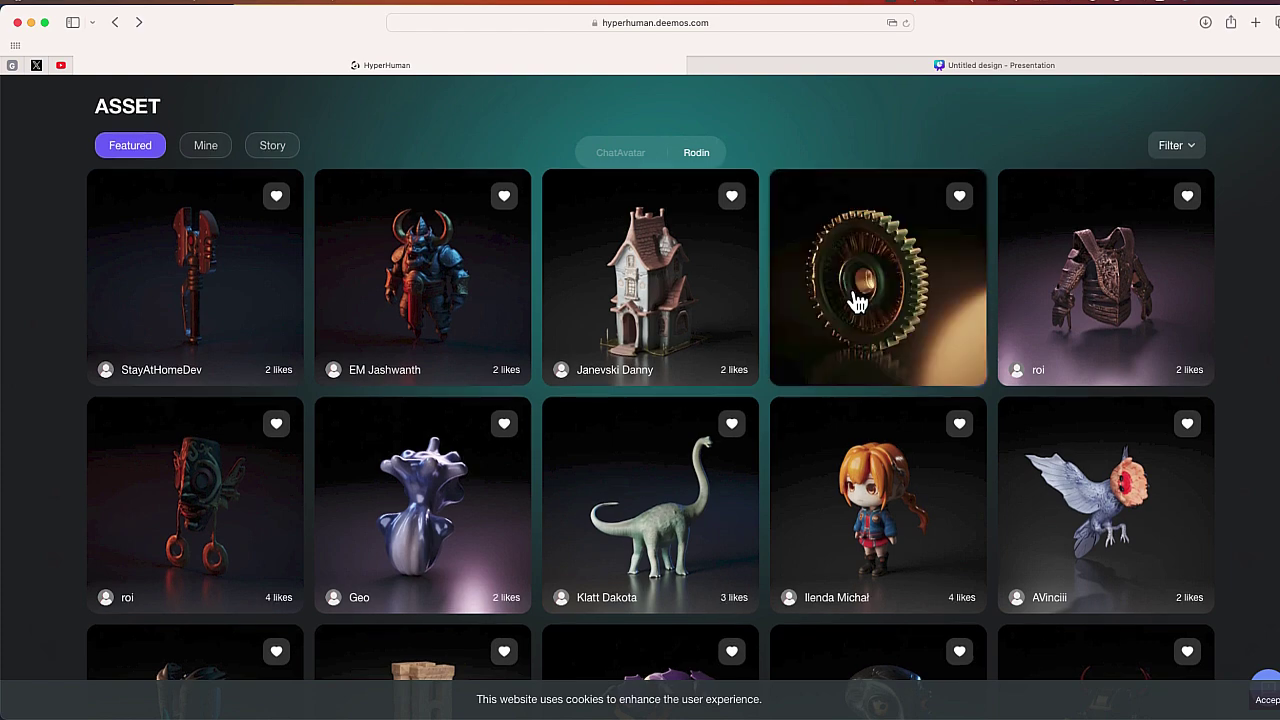
{"action": "scroll", "coordinate": [858, 302], "scroll_direction": "down", "scroll_amount": 2}
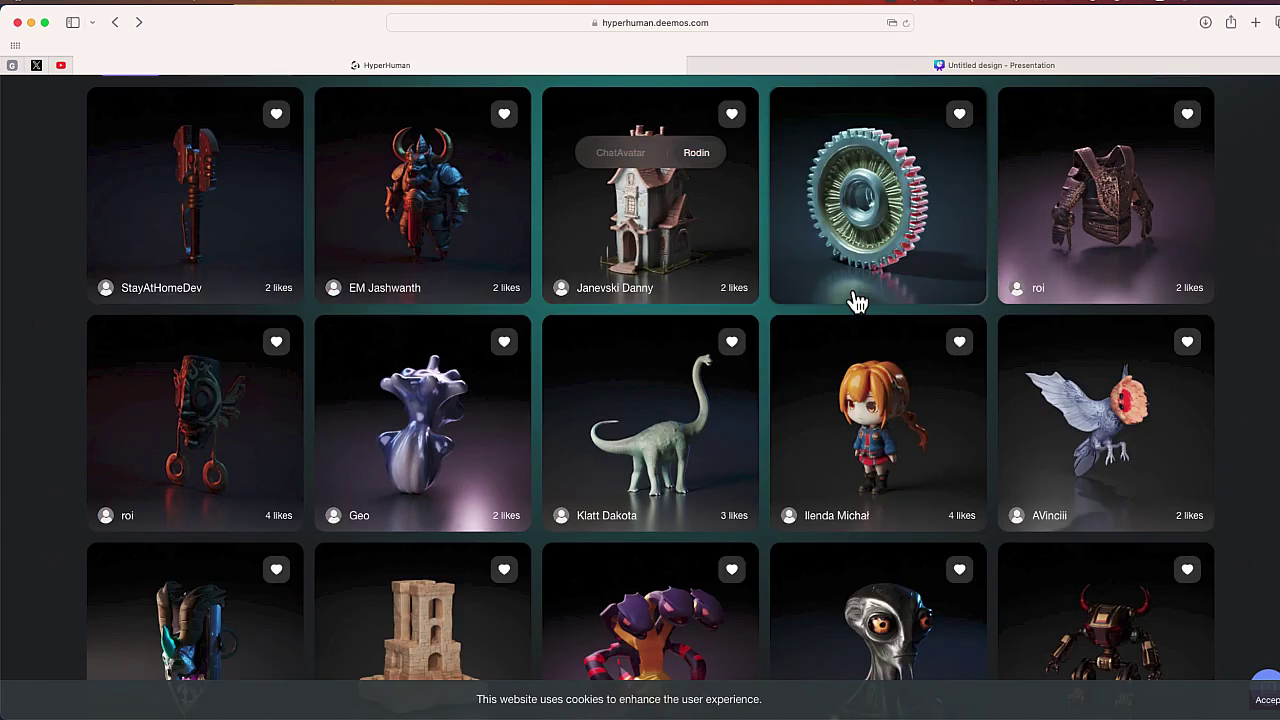
{"action": "scroll", "coordinate": [858, 302], "scroll_direction": "down", "scroll_amount": 6}
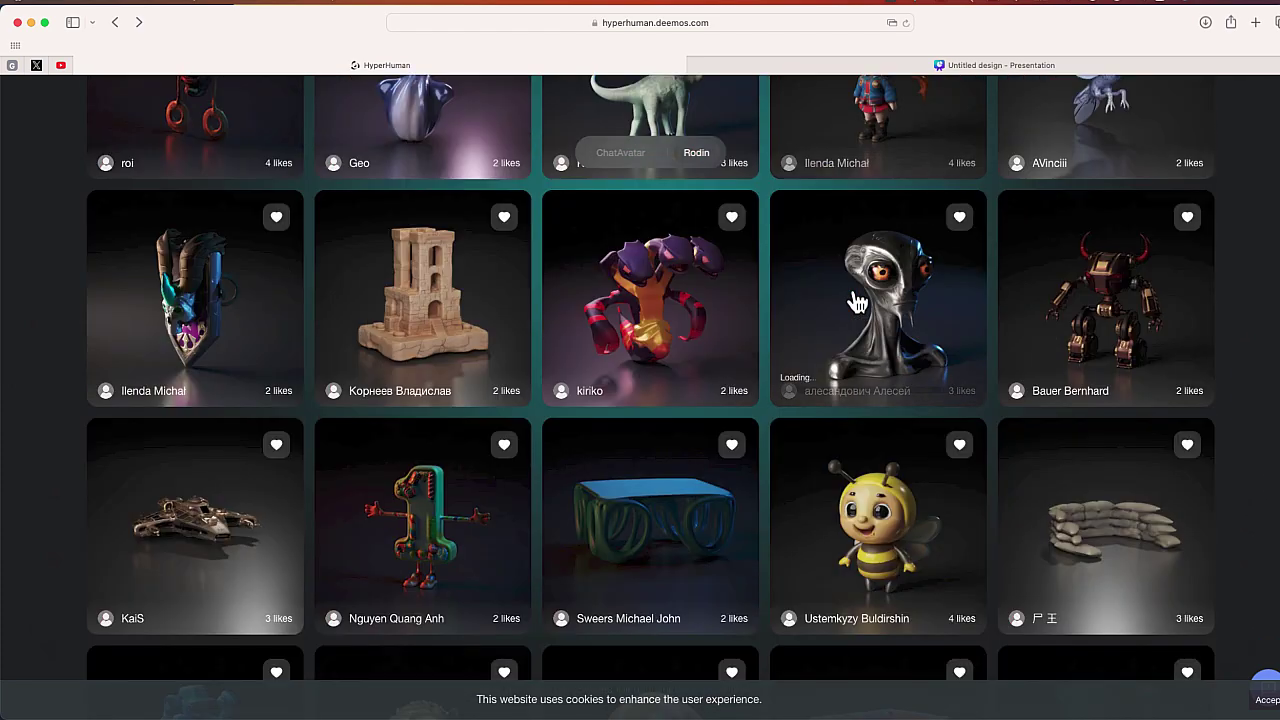
{"action": "scroll", "coordinate": [858, 302], "scroll_direction": "down", "scroll_amount": 8}
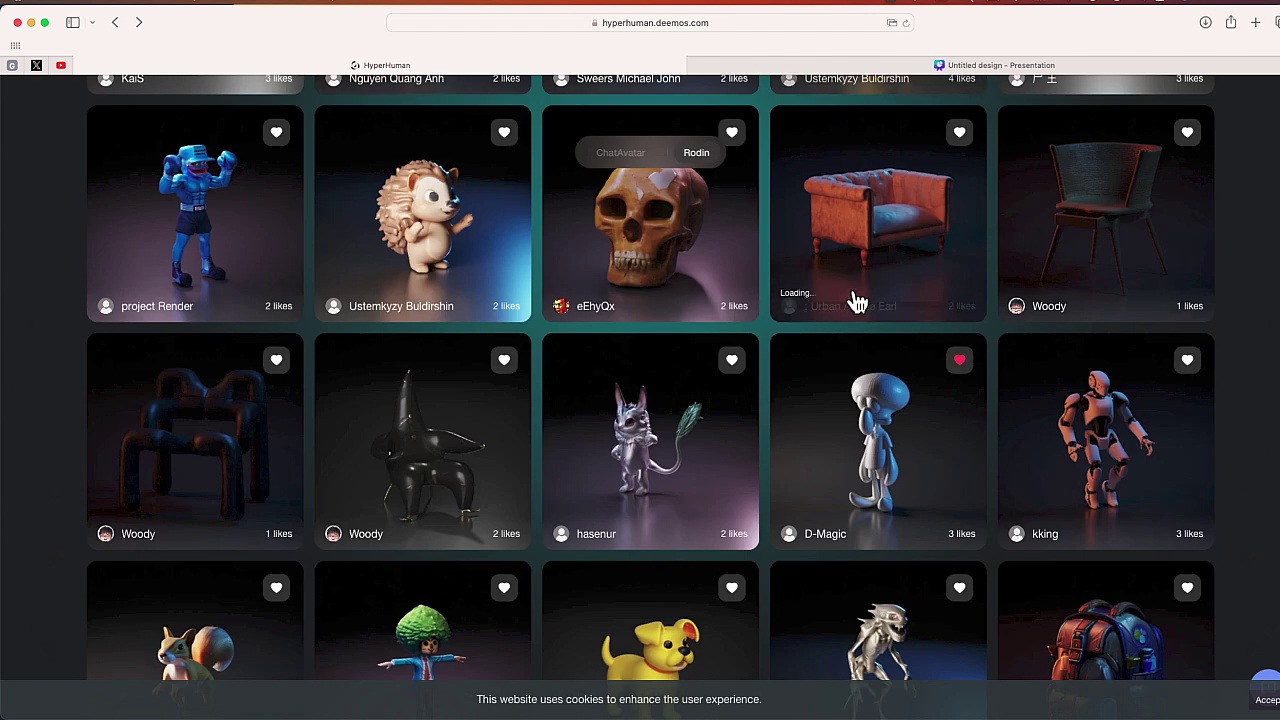